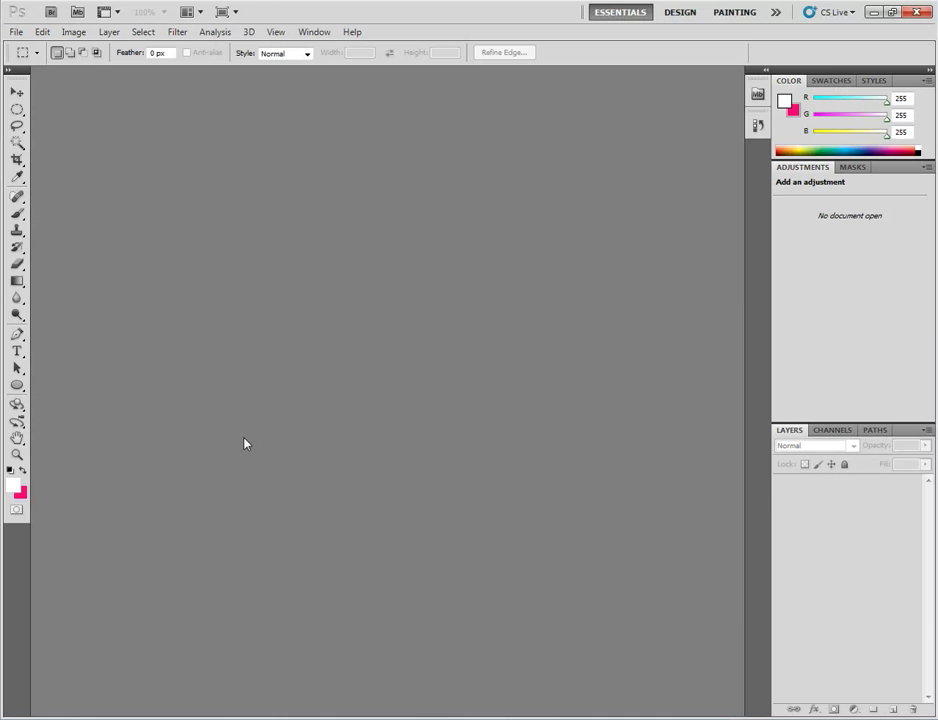
Step: Open the JPEG portrait 82225732 from the Desktop
{"action": "left_click", "coordinate": [16, 32]}
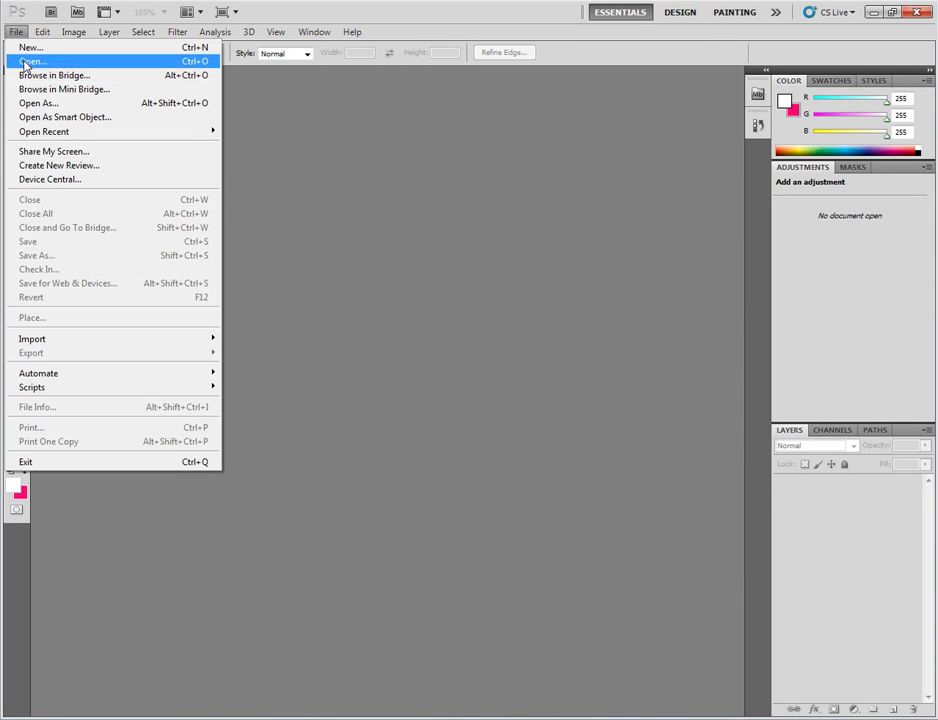
{"action": "left_click", "coordinate": [25, 61]}
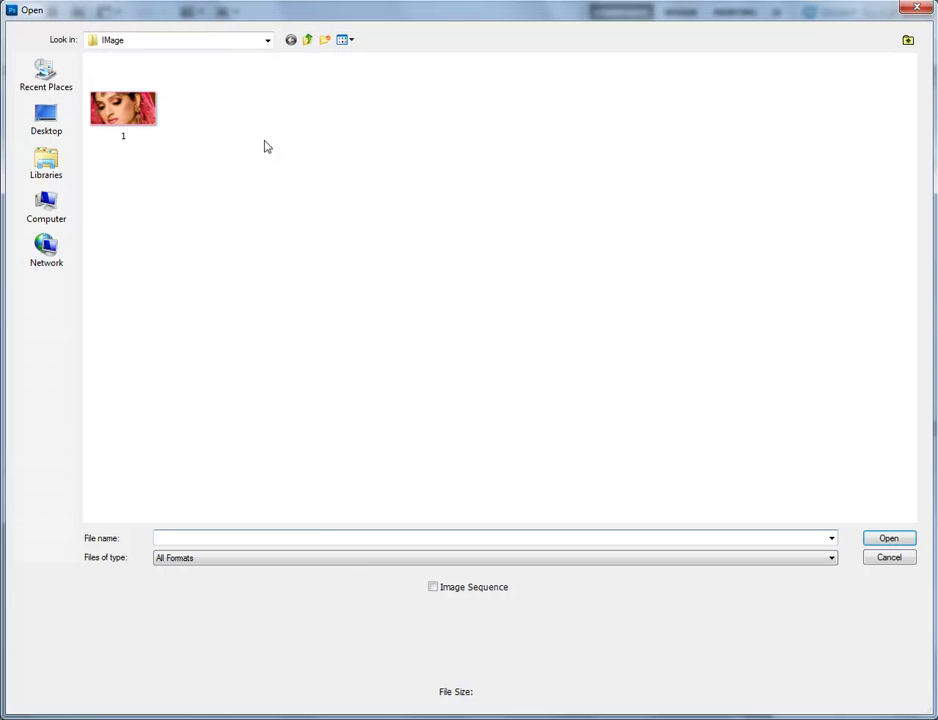
{"action": "left_click", "coordinate": [46, 119]}
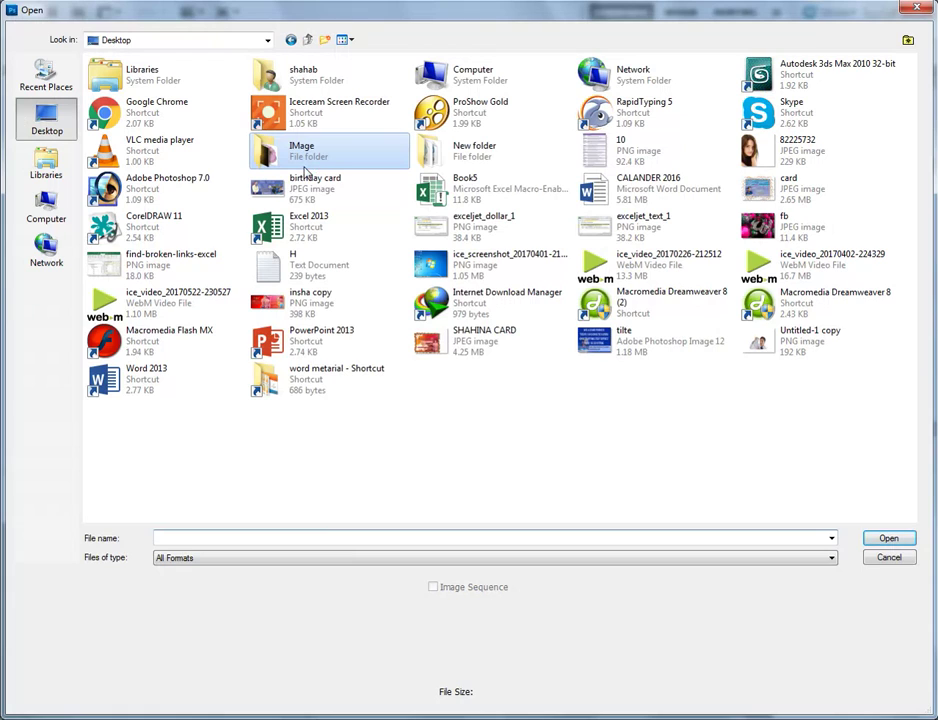
{"action": "left_click", "coordinate": [800, 150]}
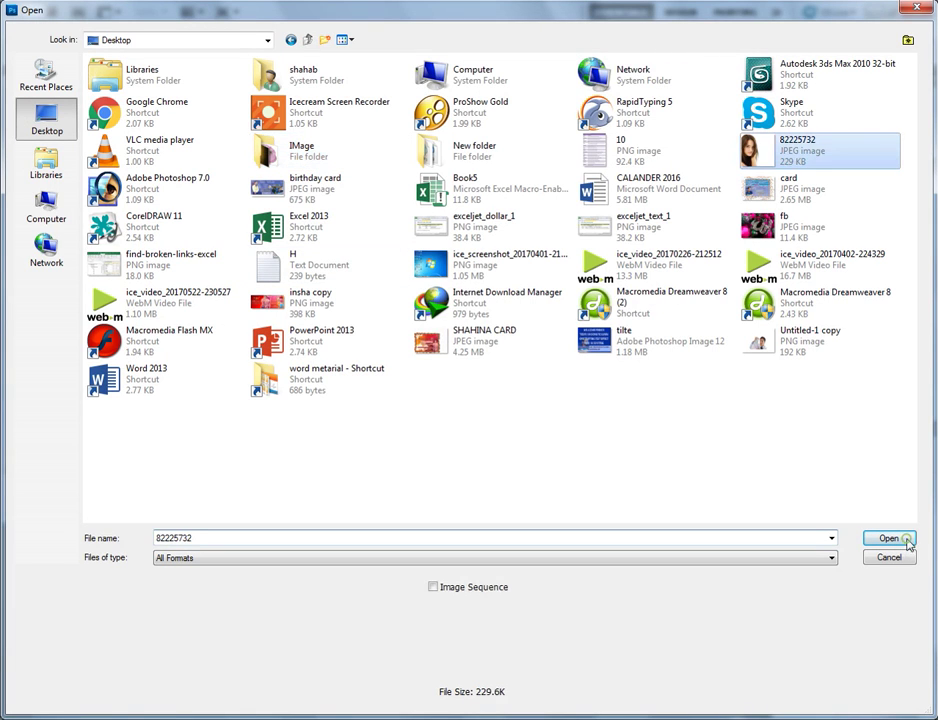
{"action": "left_click", "coordinate": [889, 539]}
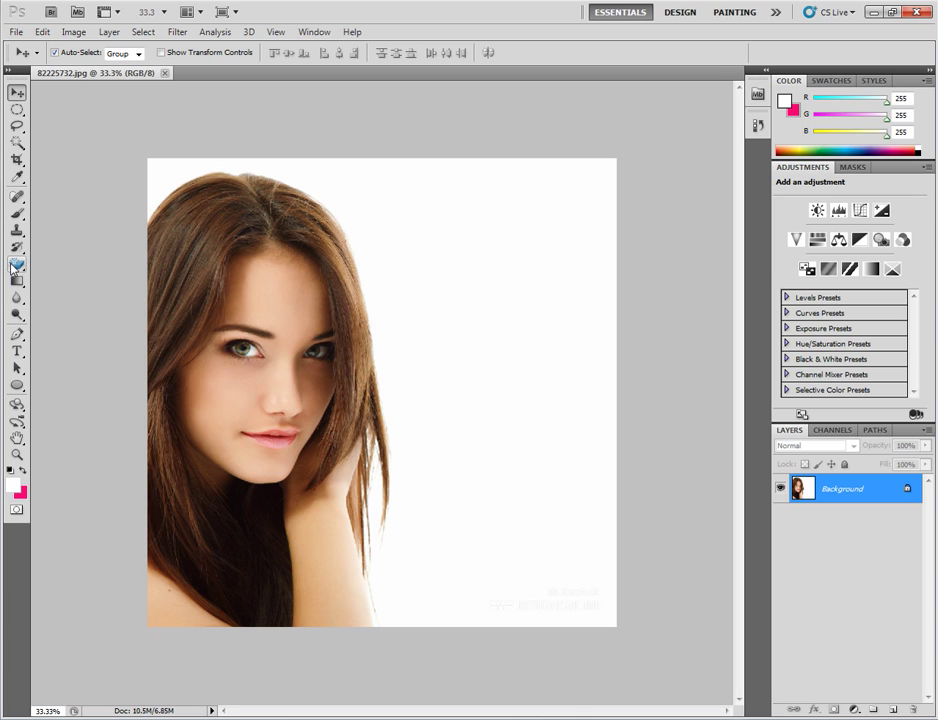
Step: Erase the white backdrop around the woman with the Magic Eraser at tolerance 32
{"action": "left_click", "coordinate": [14, 265]}
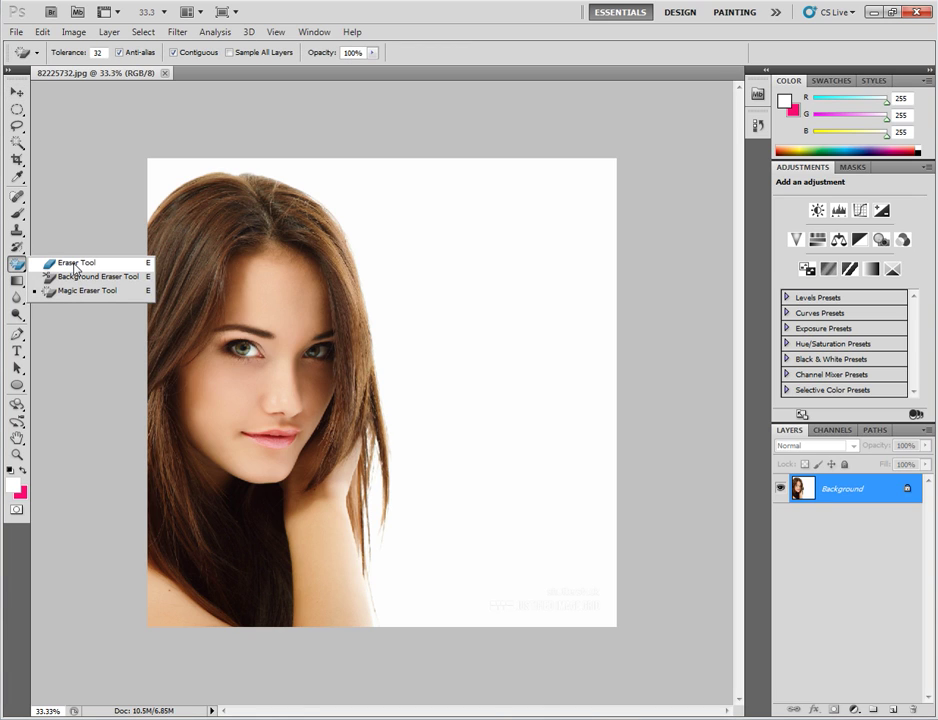
{"action": "left_click", "coordinate": [141, 291]}
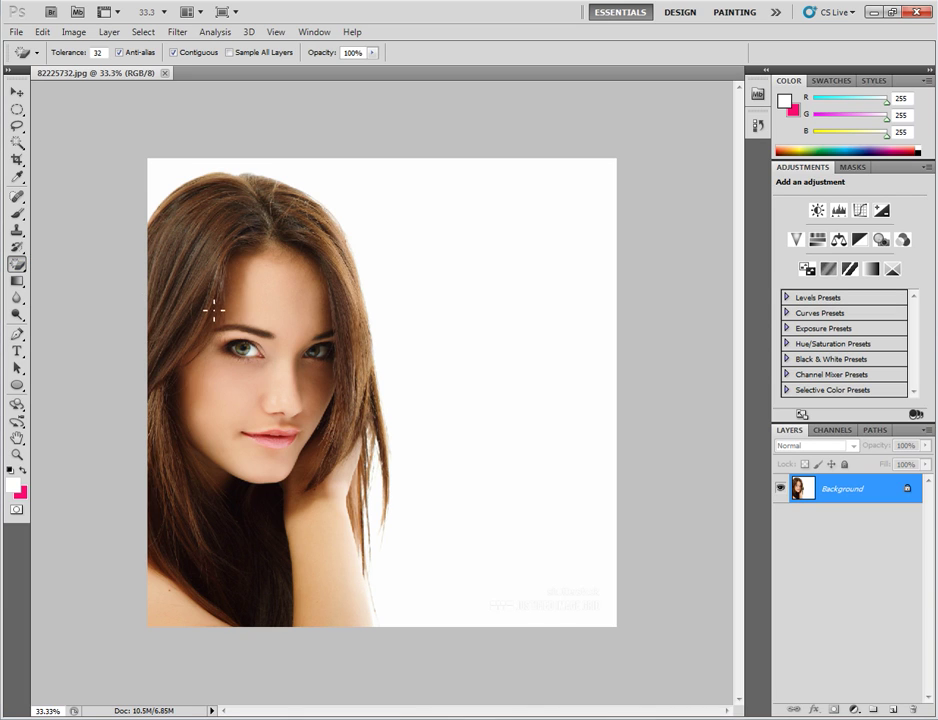
{"action": "left_click", "coordinate": [462, 311]}
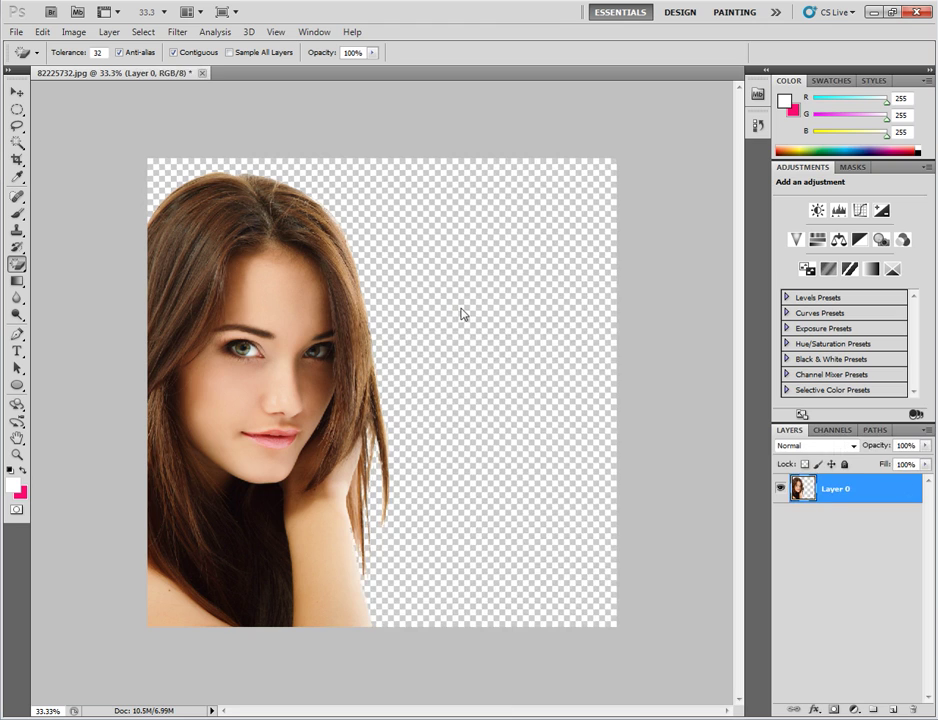
Step: Float the portrait in its own window and create a new white 640 x 480 pixel RGB document in a separate floating window
{"action": "left_click", "coordinate": [203, 17]}
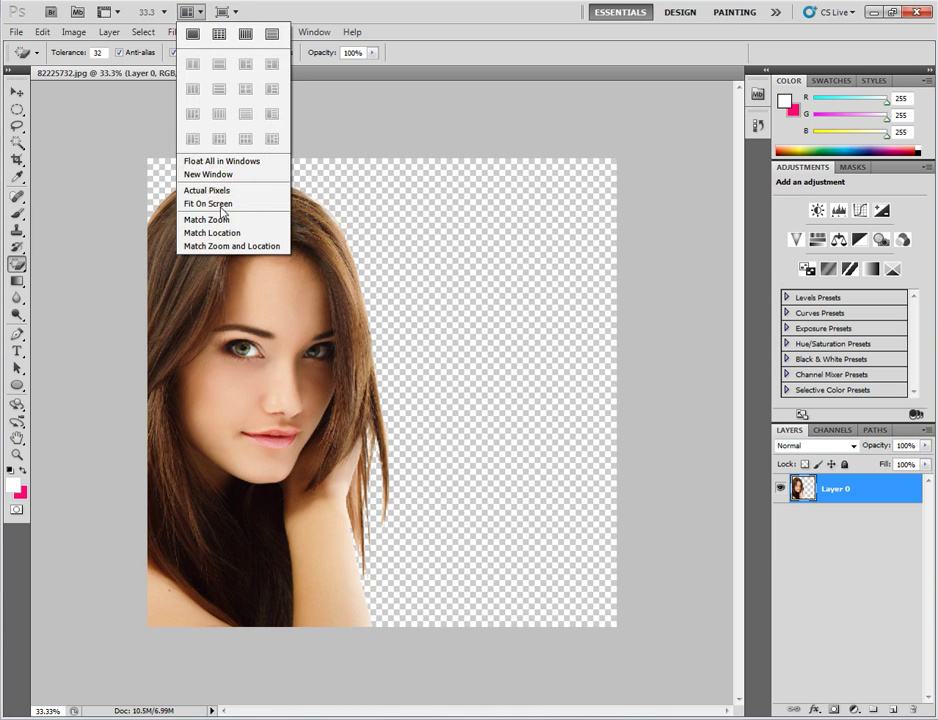
{"action": "left_click", "coordinate": [248, 160]}
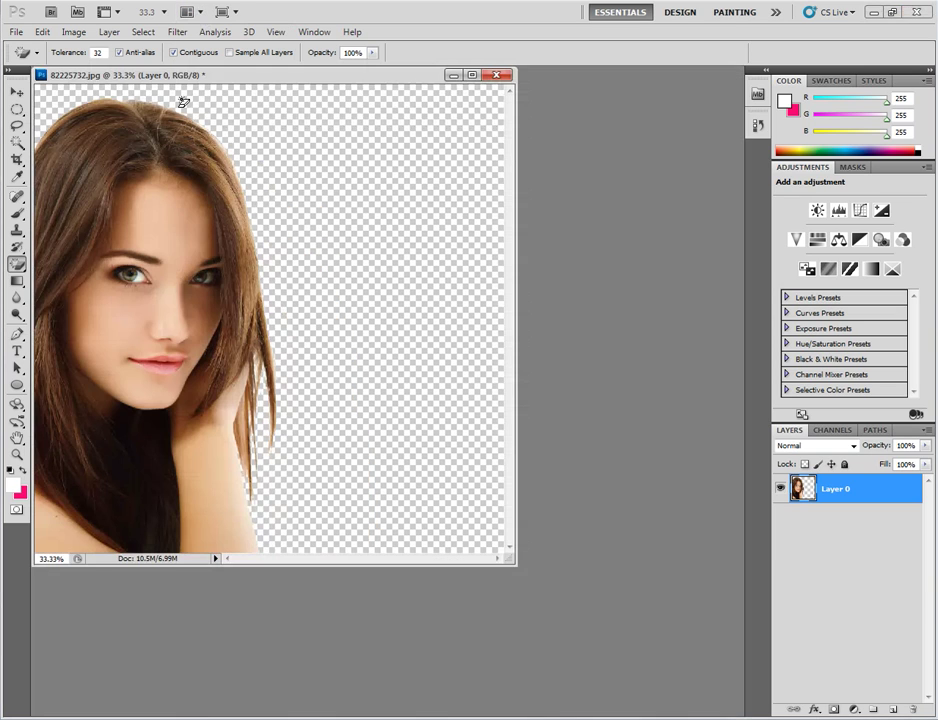
{"action": "left_click", "coordinate": [18, 34]}
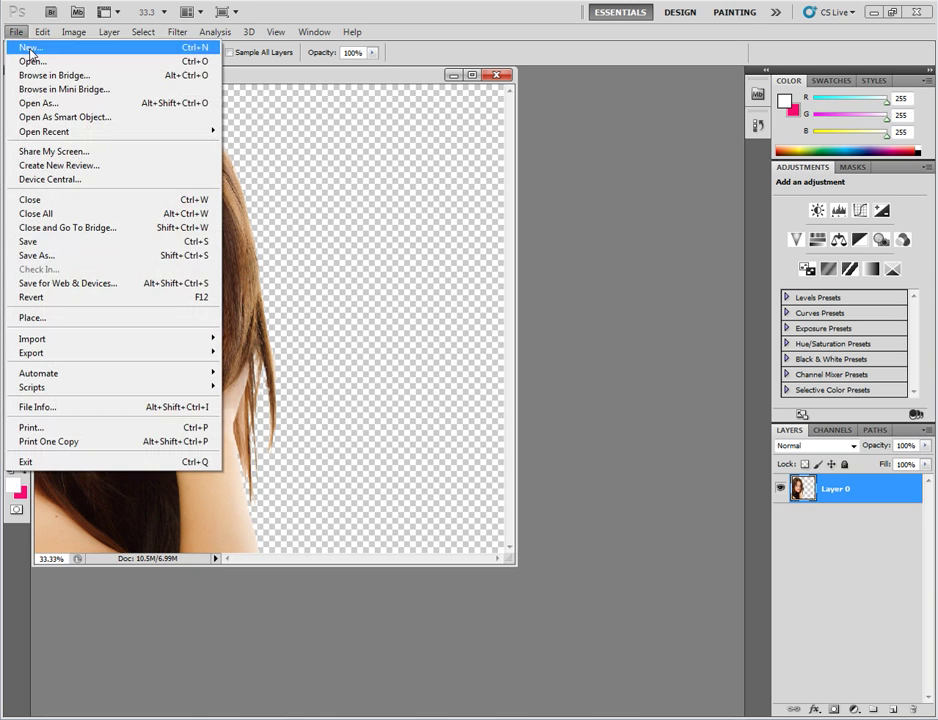
{"action": "left_click", "coordinate": [18, 34]}
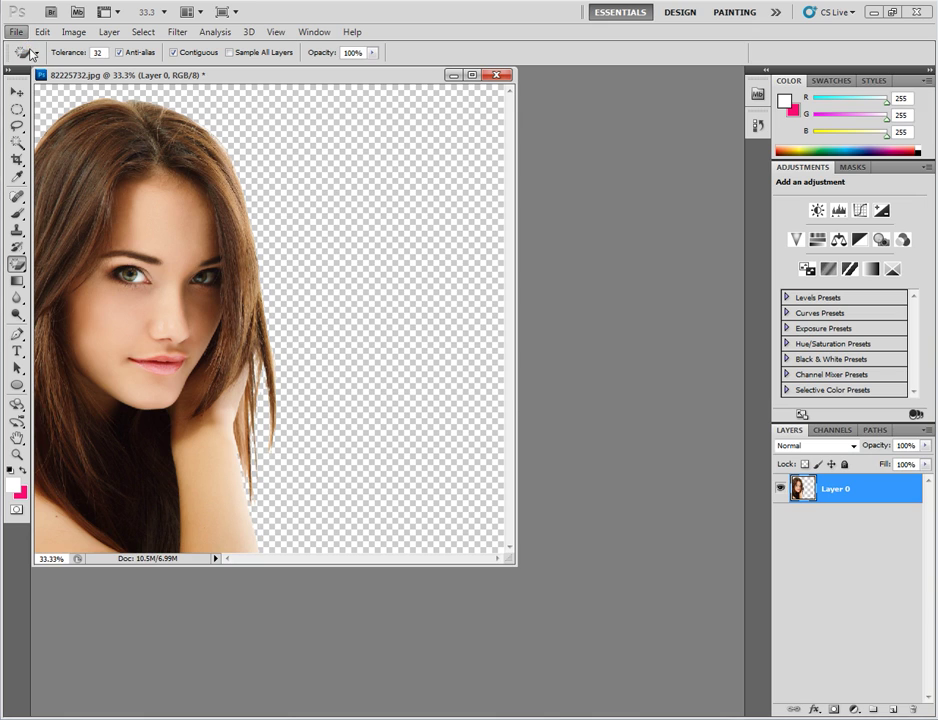
{"action": "key", "text": "ctrl+n"}
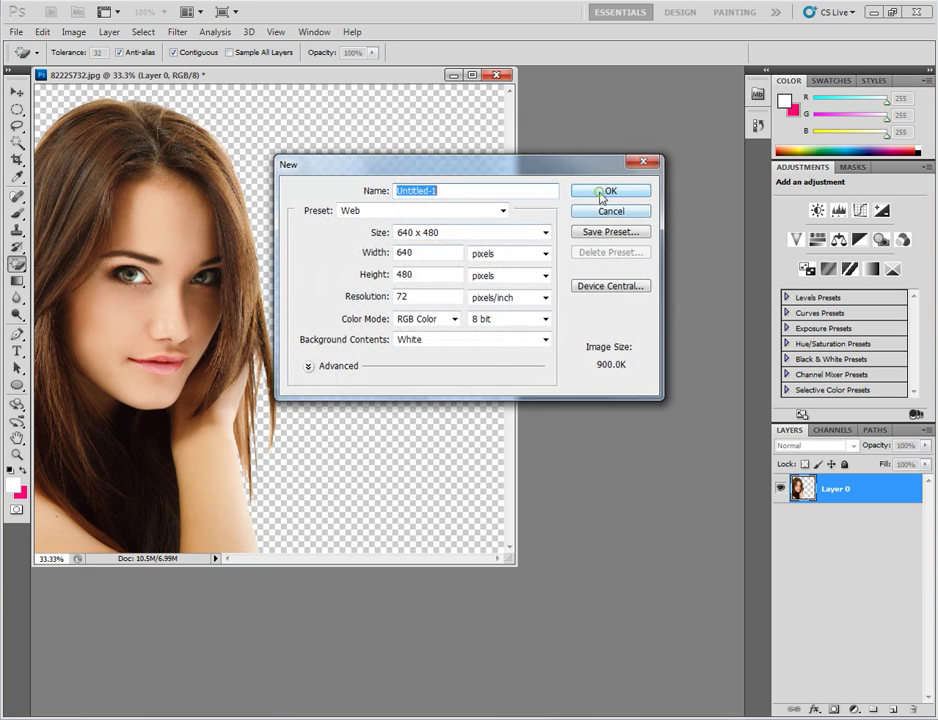
{"action": "left_click", "coordinate": [601, 196]}
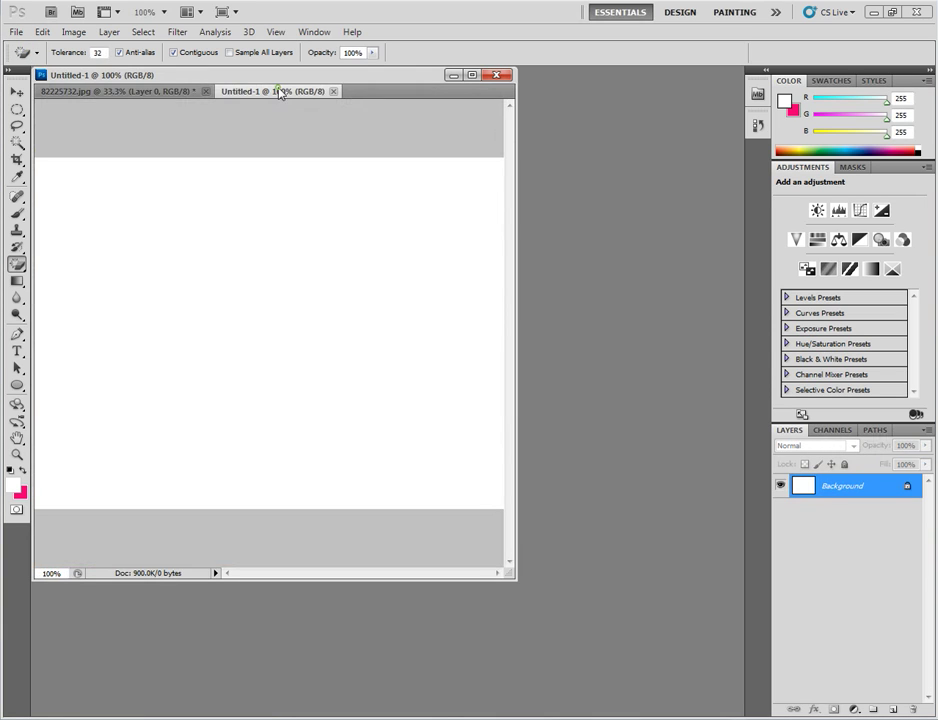
{"action": "left_click_drag", "start_coordinate": [280, 91], "coordinate": [161, 172]}
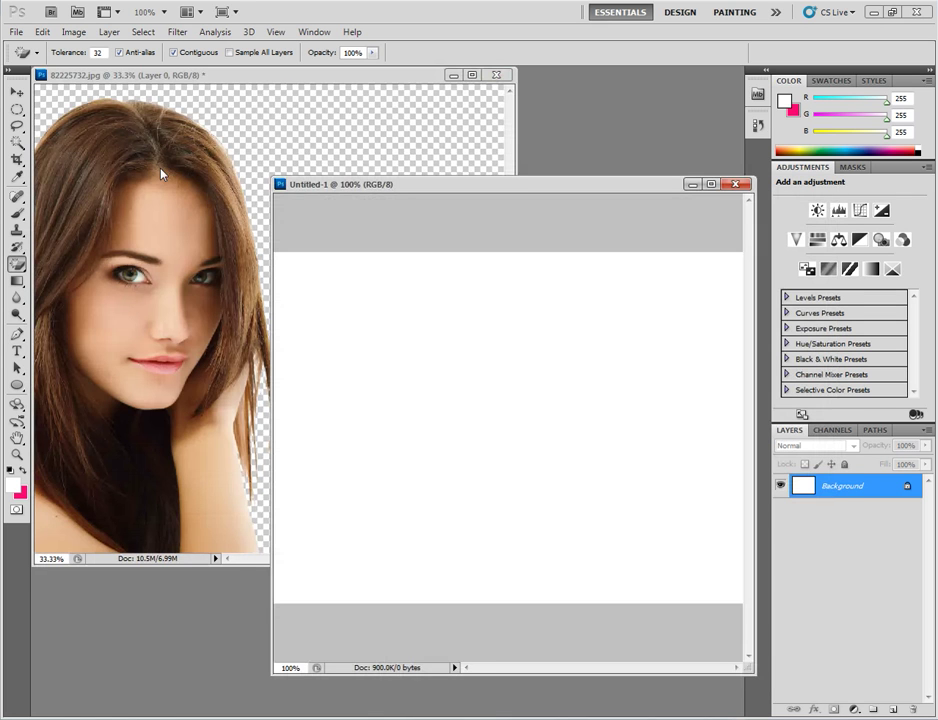
Step: Reset the colours to default and fill the new document's background with black using the Paint Bucket
{"action": "left_click", "coordinate": [17, 91]}
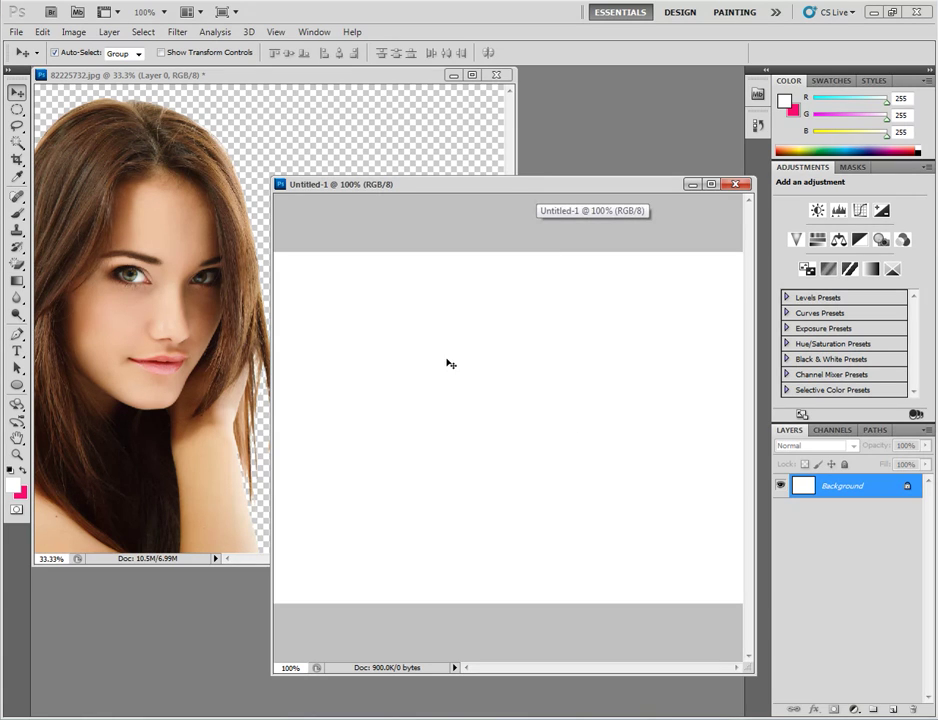
{"action": "key", "text": "d"}
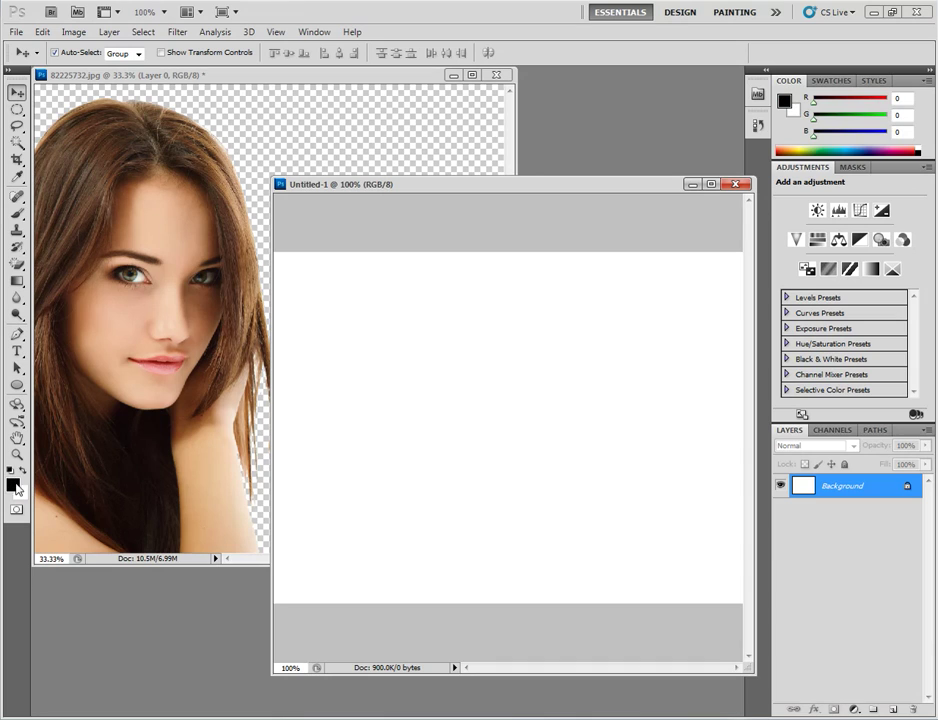
{"action": "left_click", "coordinate": [16, 283]}
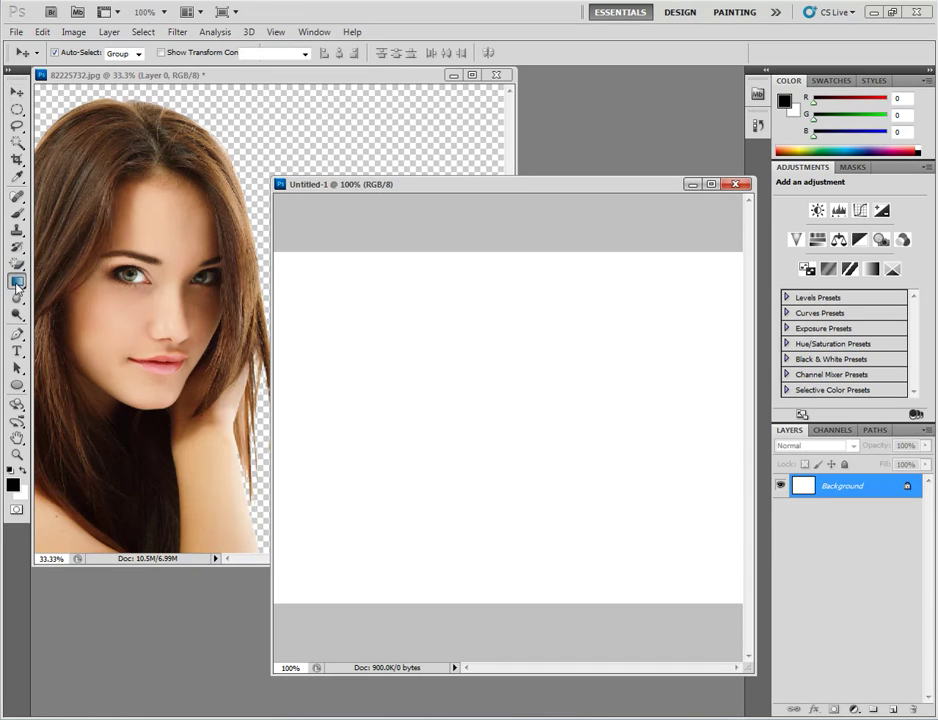
{"action": "left_click_drag", "start_coordinate": [16, 283], "coordinate": [59, 295]}
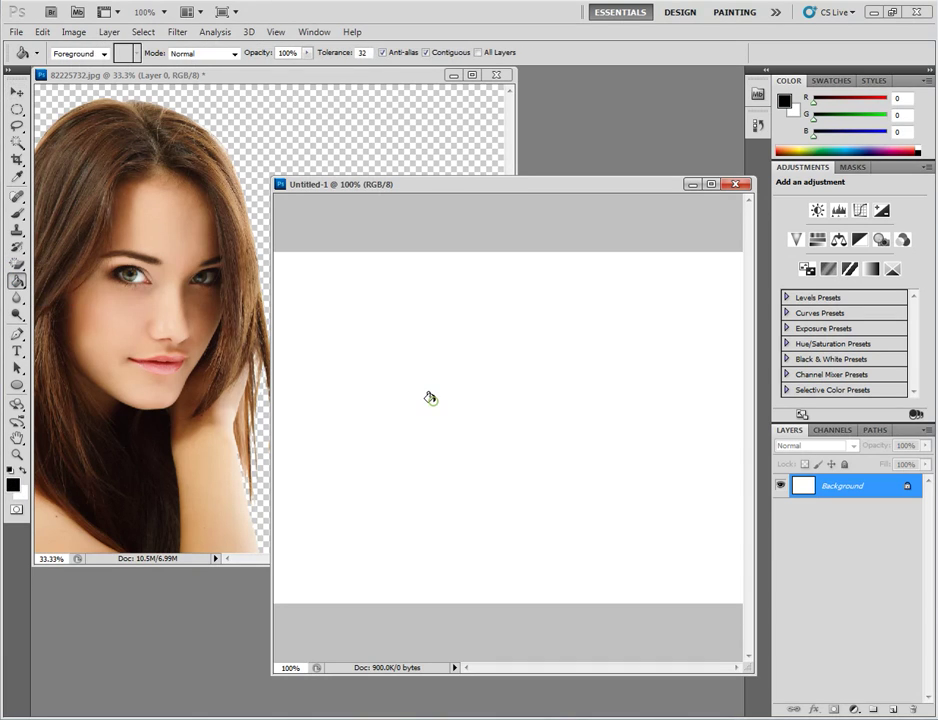
{"action": "left_click", "coordinate": [430, 398]}
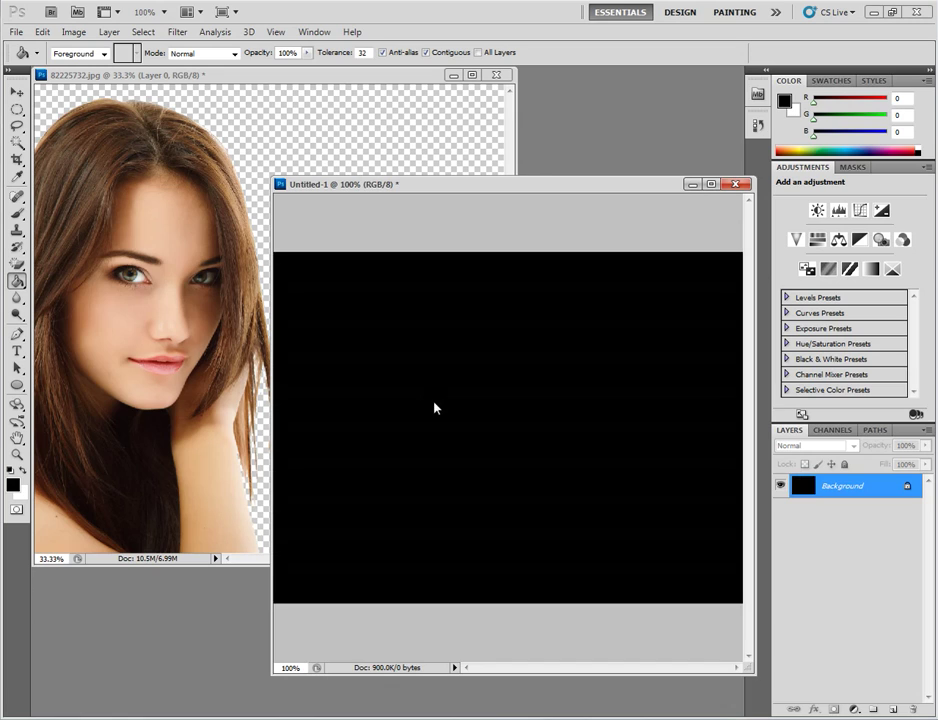
Step: Copy the cut-out portrait into the black document with the Move tool
{"action": "left_click", "coordinate": [16, 93]}
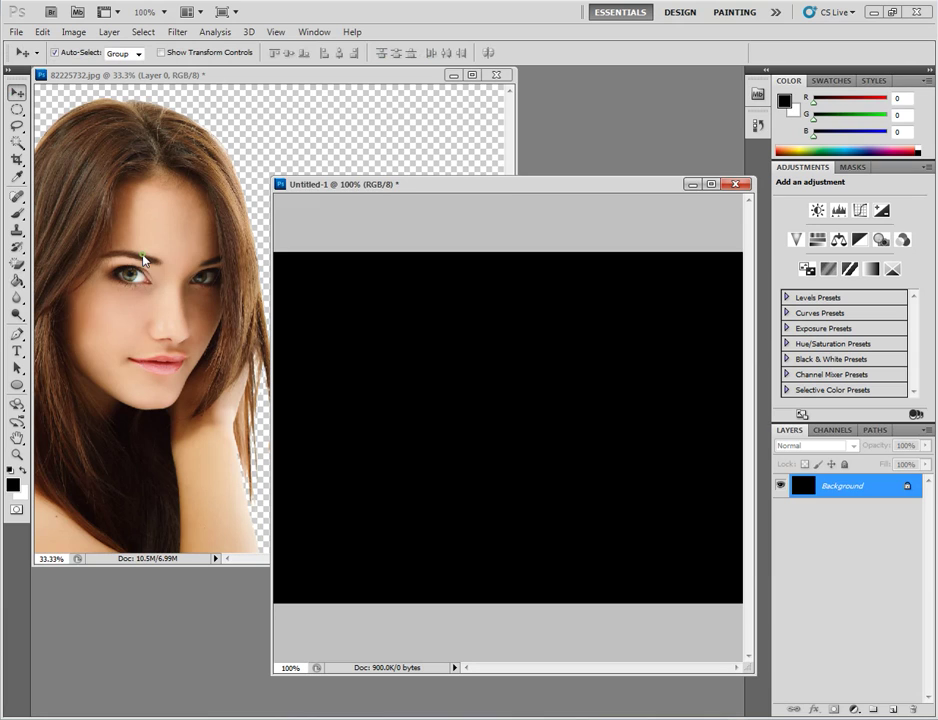
{"action": "left_click", "coordinate": [143, 260]}
{"action": "left_click", "coordinate": [99, 189]}
{"action": "left_click_drag", "start_coordinate": [101, 192], "coordinate": [571, 378]}
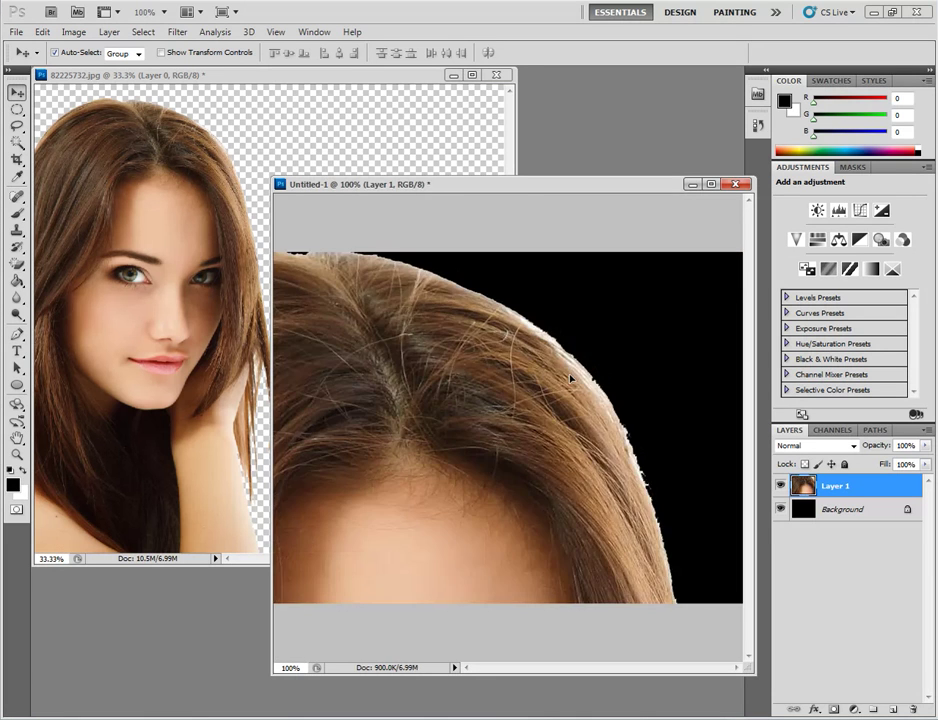
Step: Free-transform the portrait layer to about 34% width and 23% height, placing it in the canvas's upper-left corner
{"action": "left_click", "coordinate": [711, 184]}
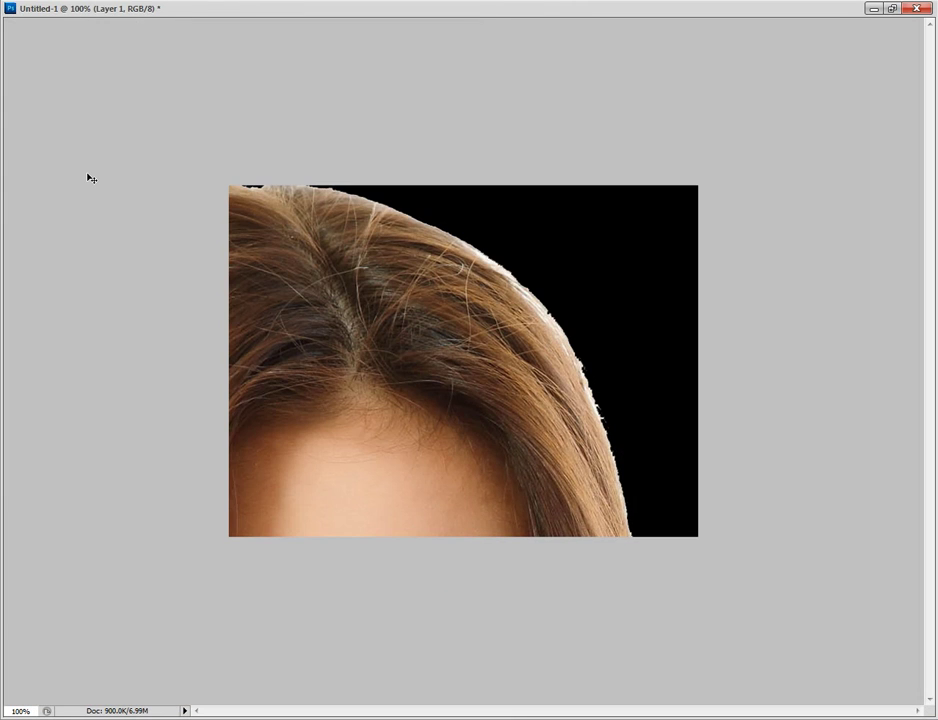
{"action": "left_click", "coordinate": [888, 10]}
{"action": "left_click_drag", "start_coordinate": [449, 189], "coordinate": [343, 145]}
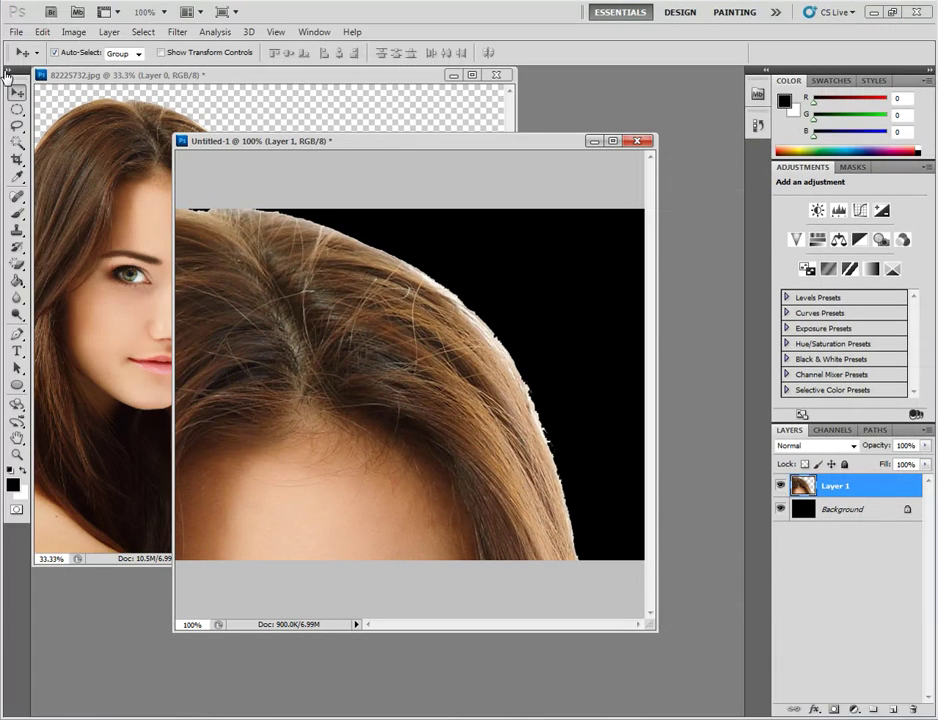
{"action": "left_click", "coordinate": [39, 36]}
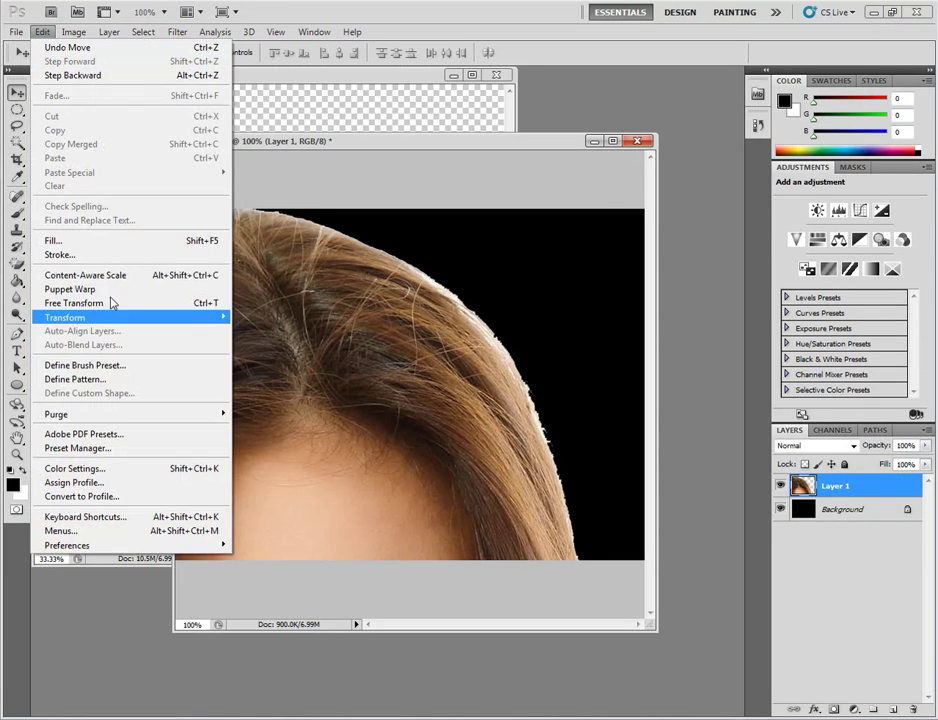
{"action": "left_click", "coordinate": [115, 304]}
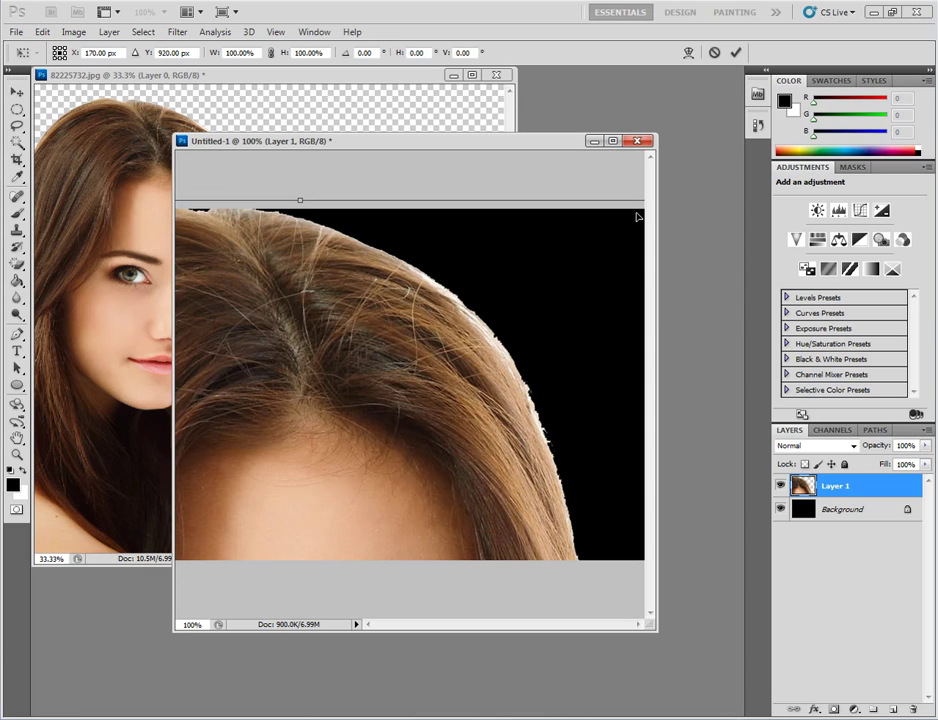
{"action": "left_click_drag", "start_coordinate": [213, 346], "coordinate": [29, 380]}
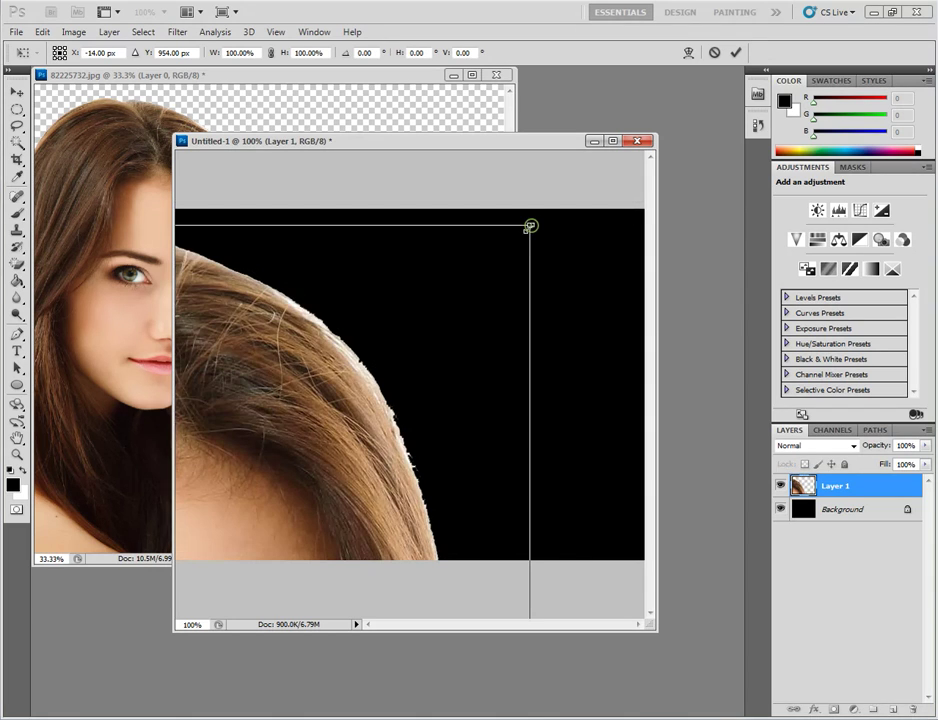
{"action": "left_click_drag", "start_coordinate": [530, 226], "coordinate": [477, 278]}
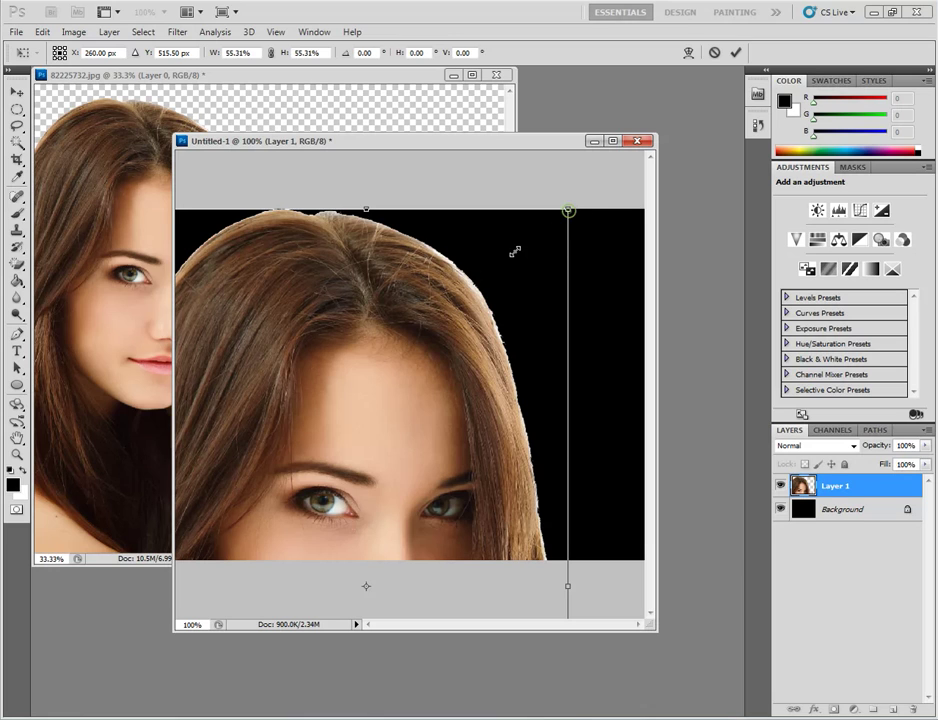
{"action": "left_click_drag", "start_coordinate": [568, 210], "coordinate": [413, 416]}
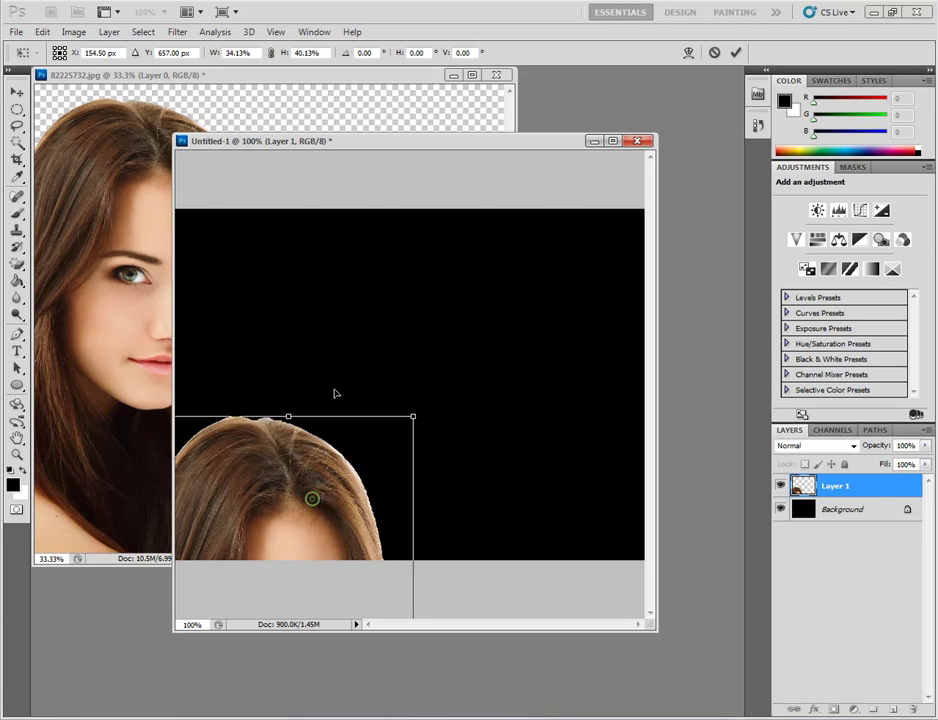
{"action": "left_click_drag", "start_coordinate": [312, 499], "coordinate": [350, 331]}
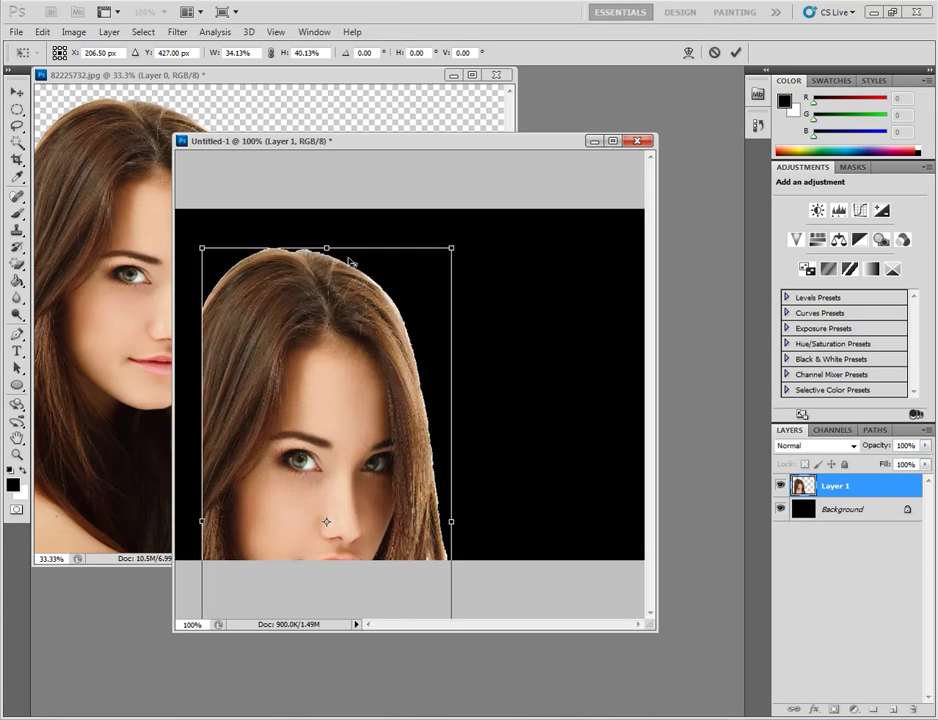
{"action": "left_click_drag", "start_coordinate": [325, 247], "coordinate": [379, 368]}
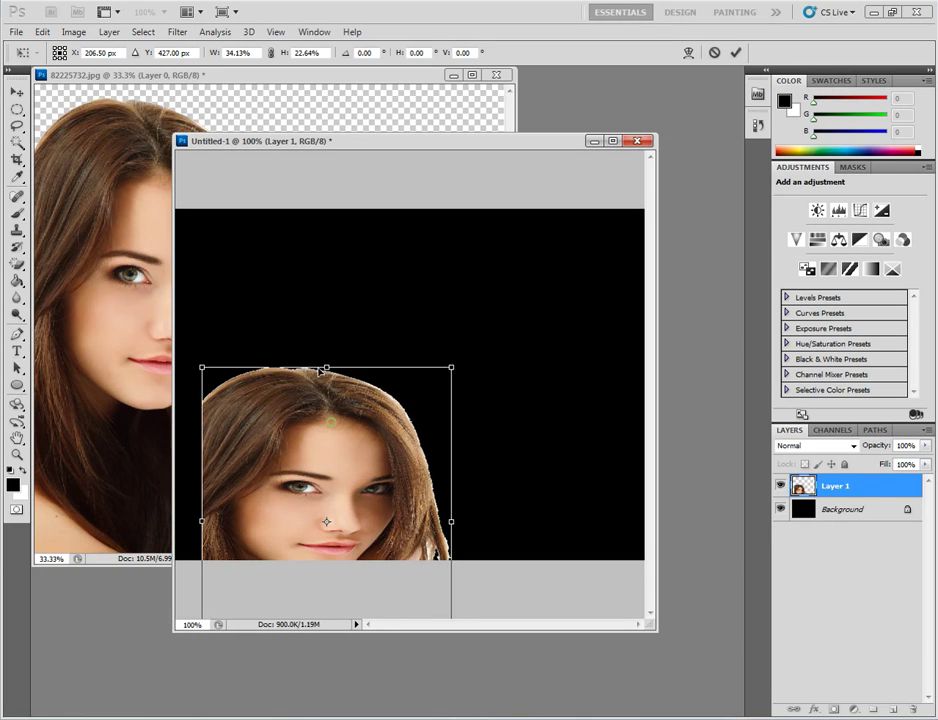
{"action": "left_click_drag", "start_coordinate": [318, 369], "coordinate": [304, 264]}
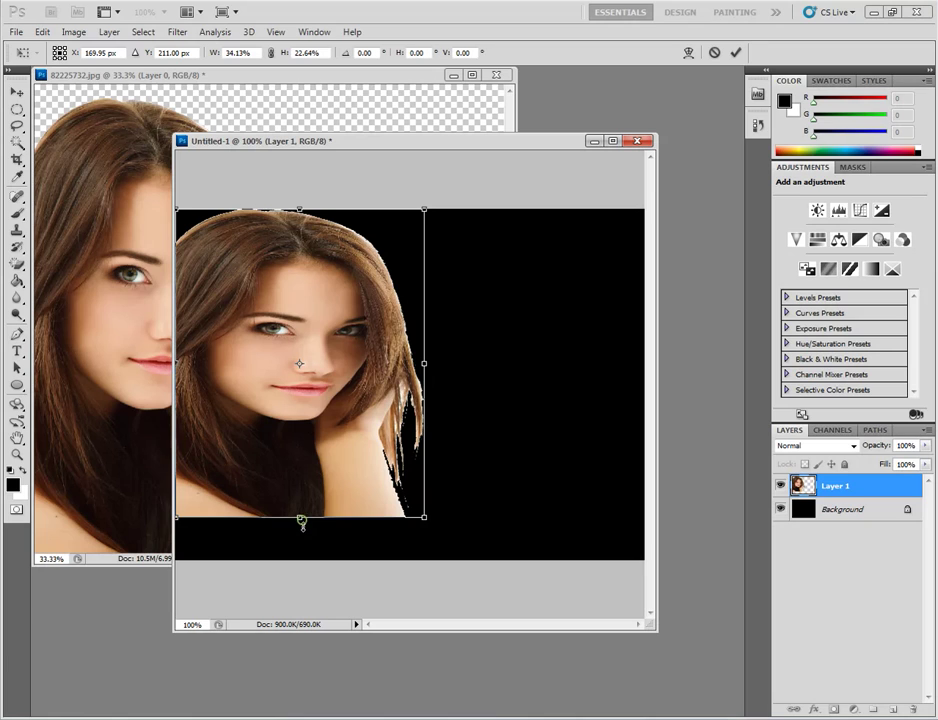
Step: Stretch the portrait layer to the full canvas height, about 33.5% width and 25.75% height, and apply the transformation
{"action": "left_click_drag", "start_coordinate": [301, 519], "coordinate": [303, 561]}
{"action": "left_click_drag", "start_coordinate": [425, 385], "coordinate": [410, 384]}
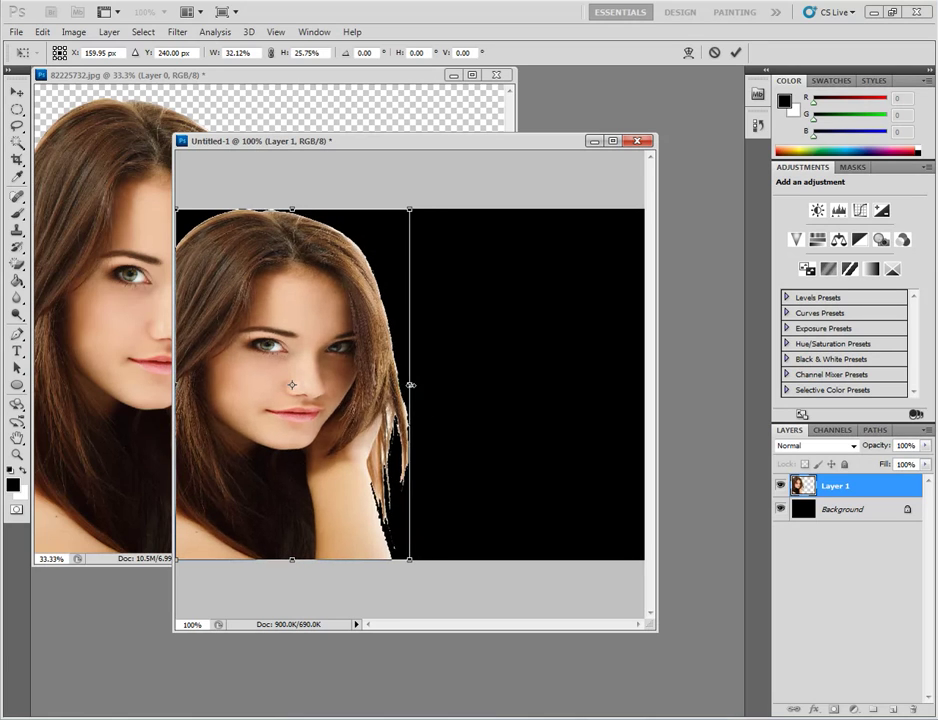
{"action": "left_click_drag", "start_coordinate": [408, 146], "coordinate": [285, 119]}
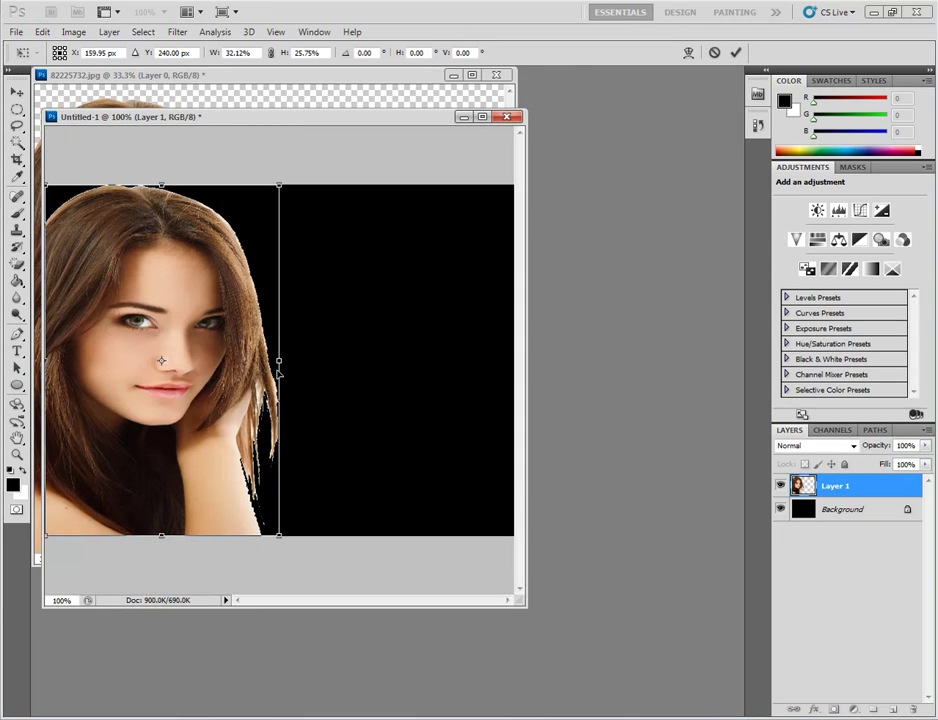
{"action": "left_click_drag", "start_coordinate": [277, 362], "coordinate": [288, 362]}
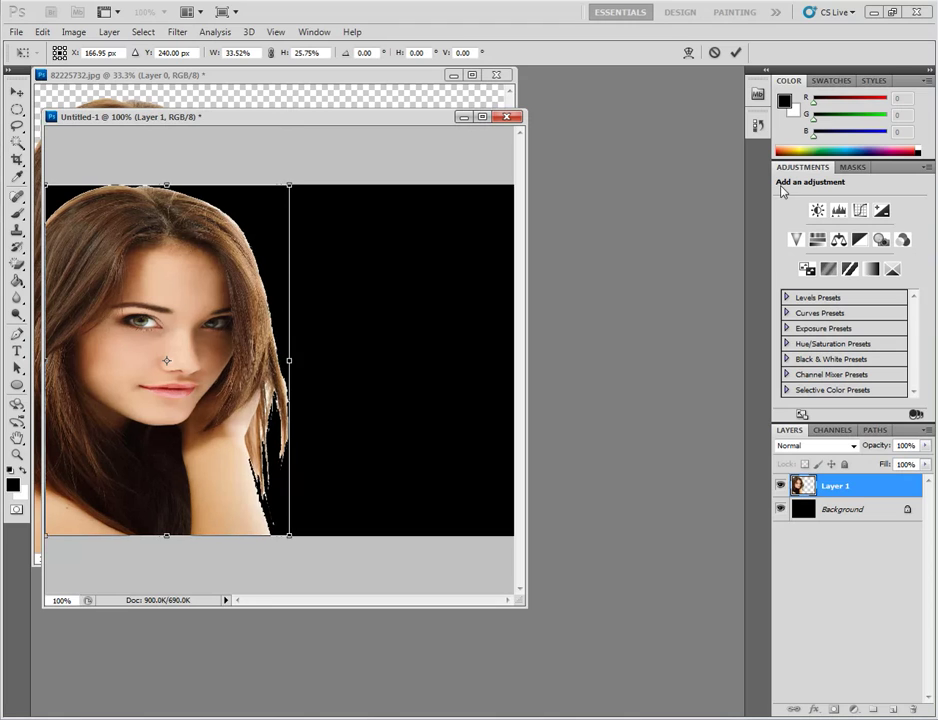
{"action": "left_click", "coordinate": [42, 32]}
{"action": "left_click", "coordinate": [42, 32]}
{"action": "left_click", "coordinate": [41, 33]}
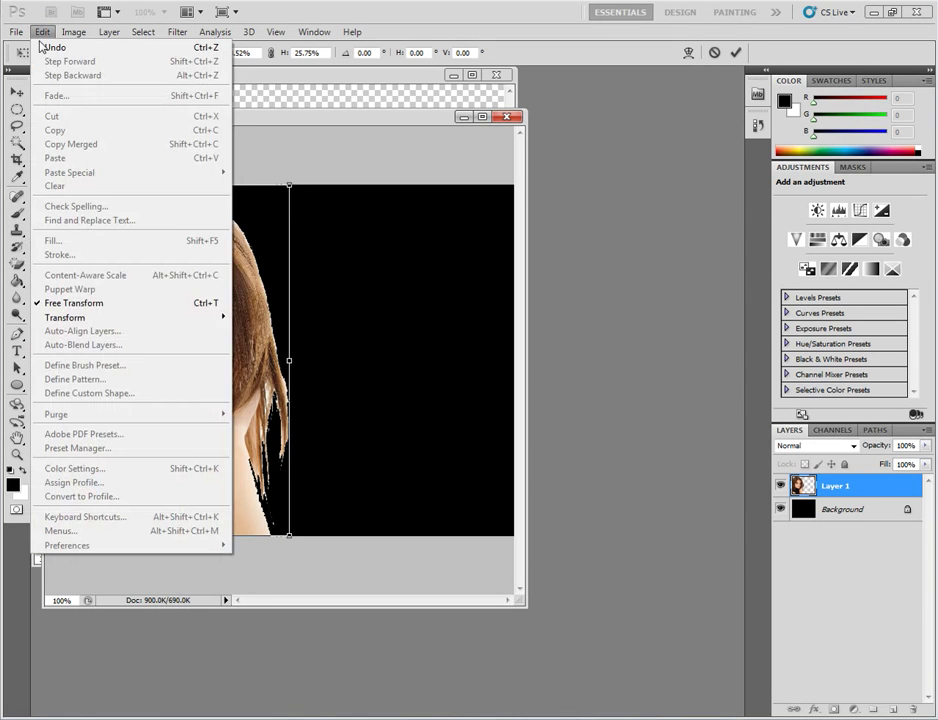
{"action": "left_click", "coordinate": [17, 93]}
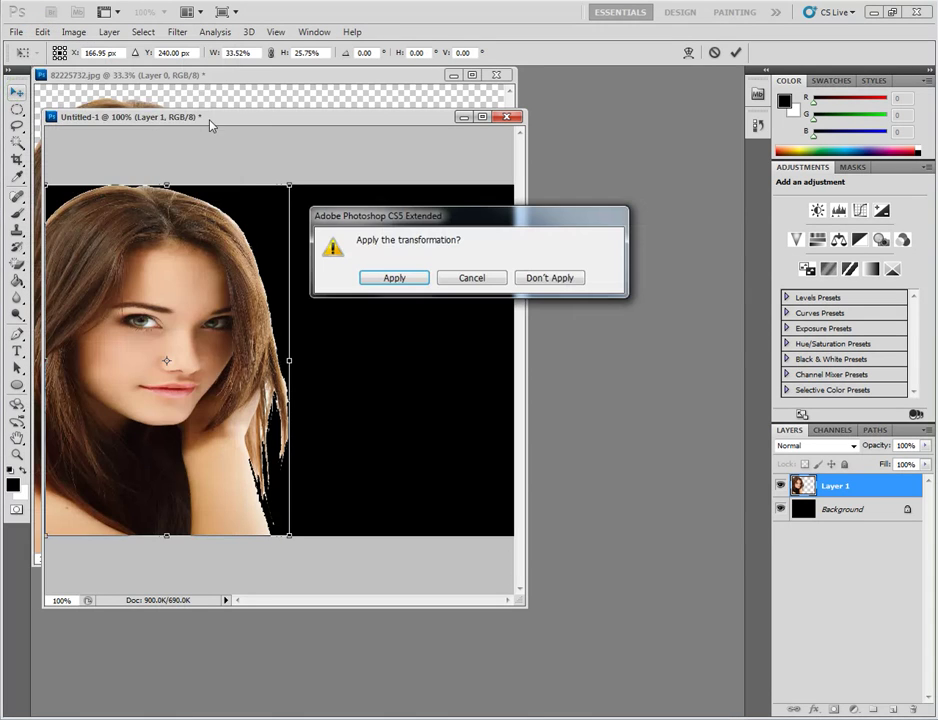
{"action": "left_click", "coordinate": [425, 285]}
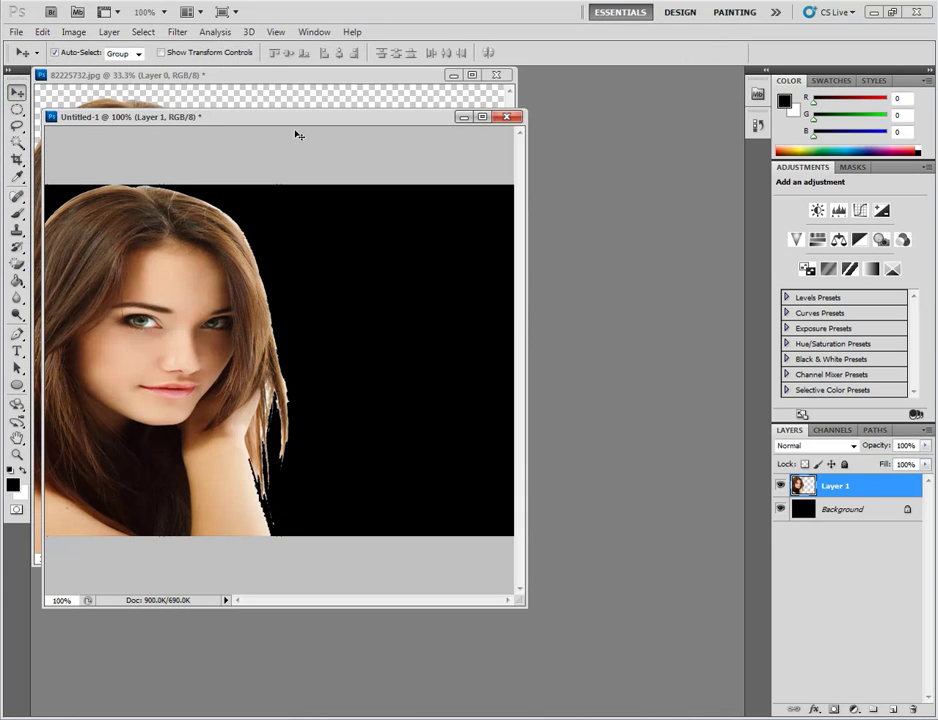
Step: Close the cut-out 82225732.jpg without saving, reopen the original from the Desktop and float it in its own window
{"action": "left_click", "coordinate": [499, 77]}
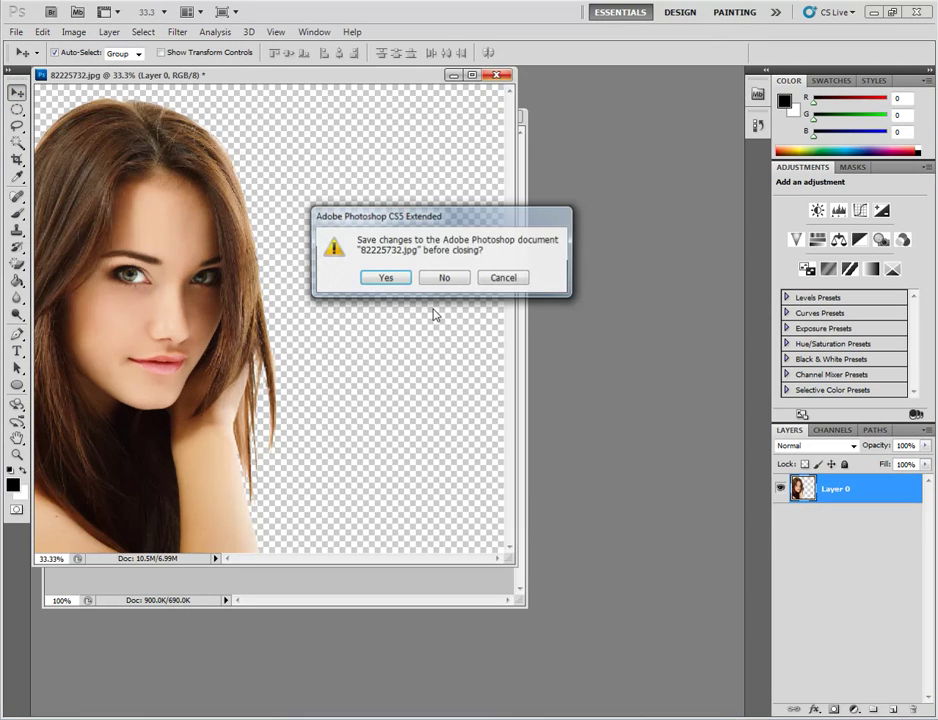
{"action": "left_click", "coordinate": [444, 278]}
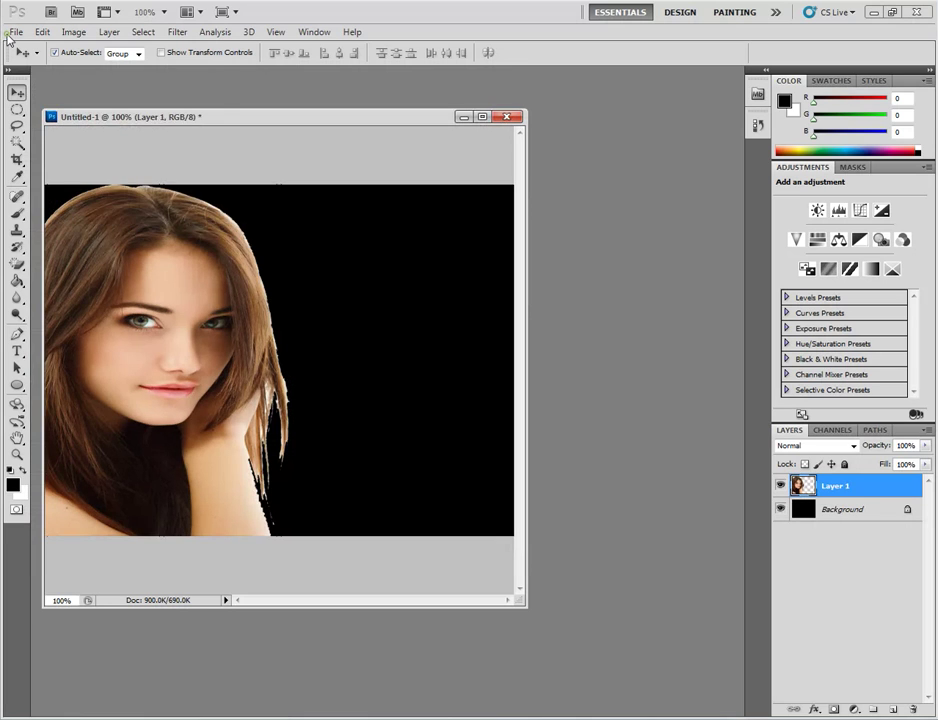
{"action": "left_click", "coordinate": [15, 32]}
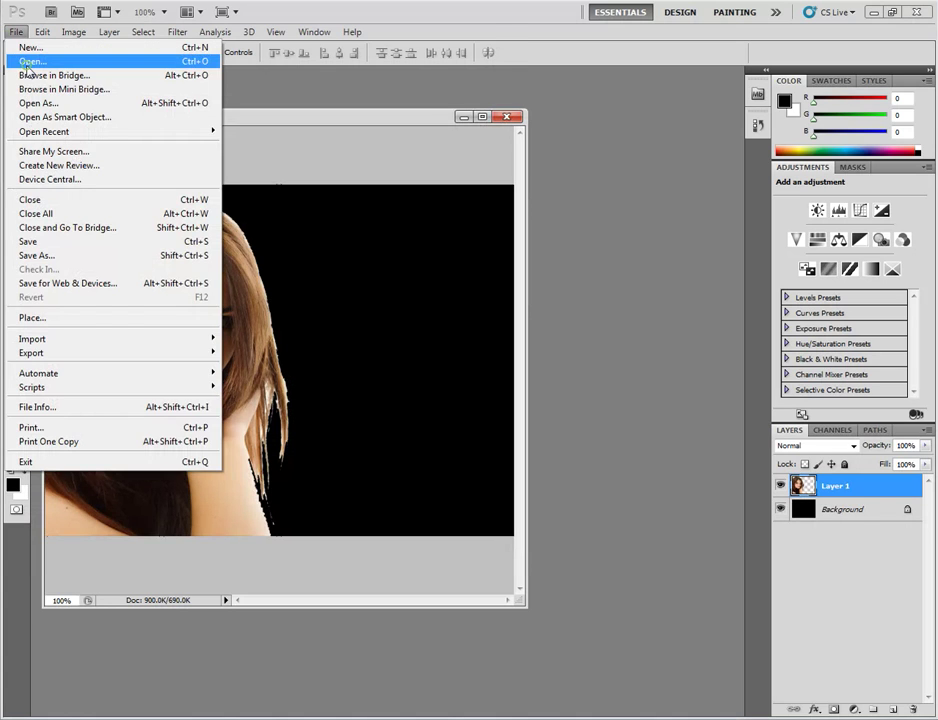
{"action": "left_click", "coordinate": [29, 63]}
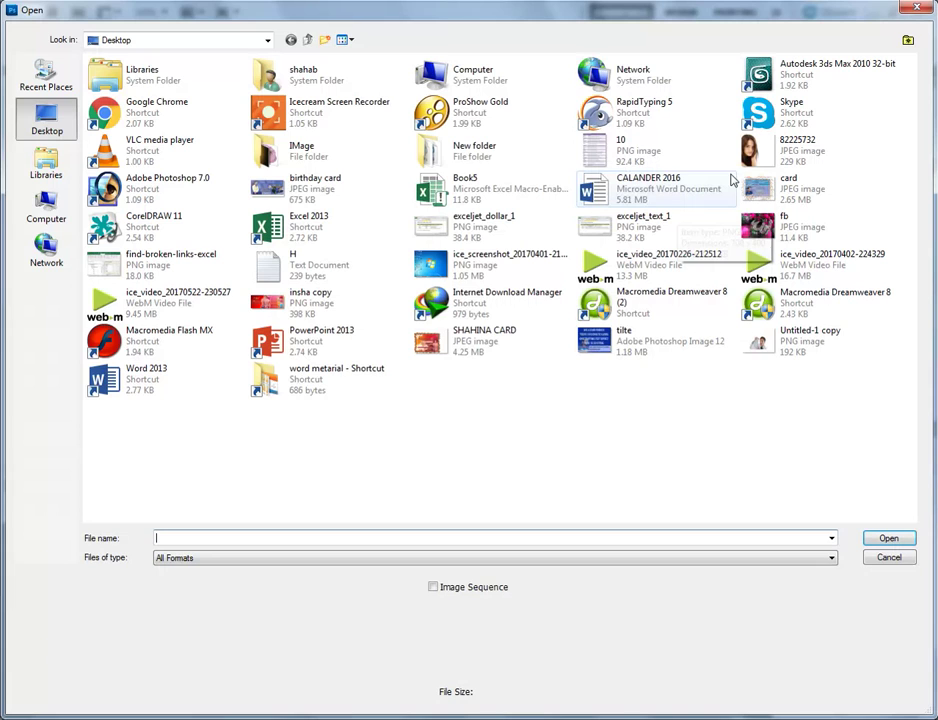
{"action": "left_click", "coordinate": [757, 155]}
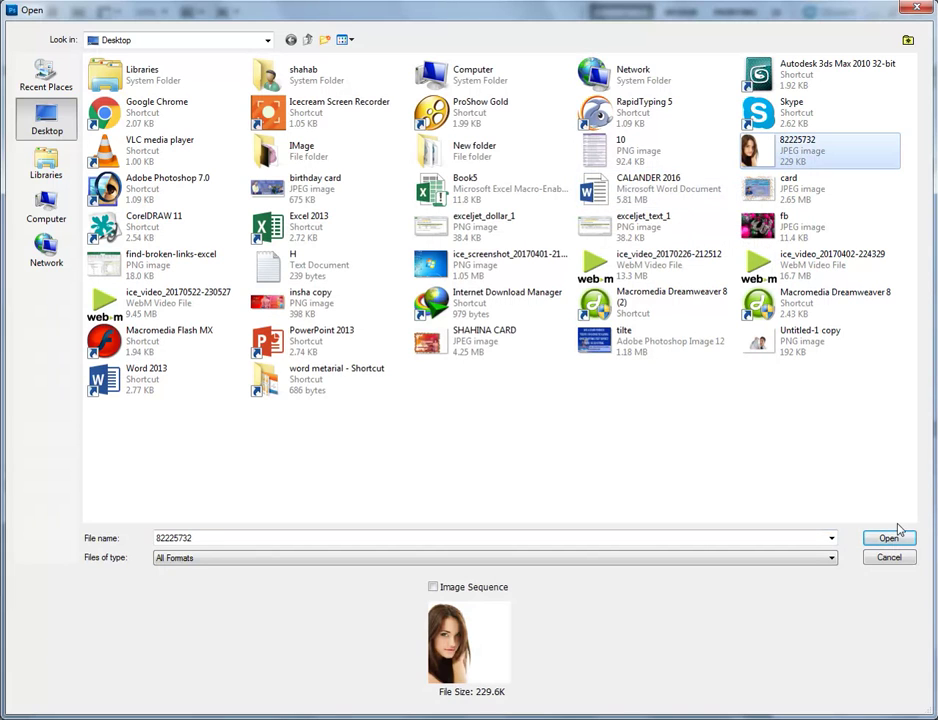
{"action": "left_click", "coordinate": [896, 541]}
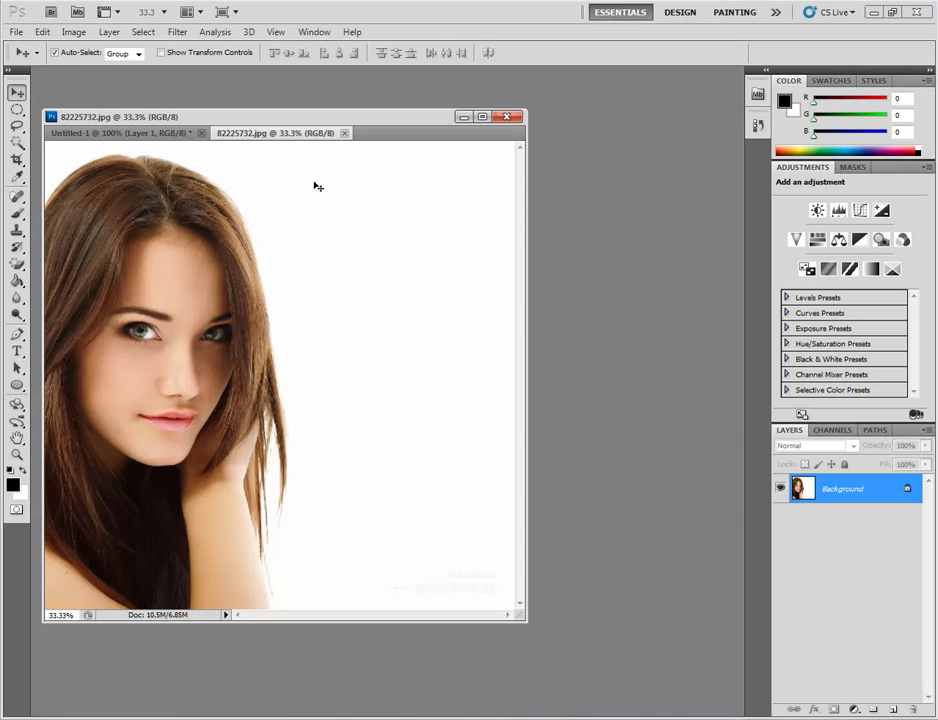
{"action": "left_click_drag", "start_coordinate": [286, 142], "coordinate": [446, 211]}
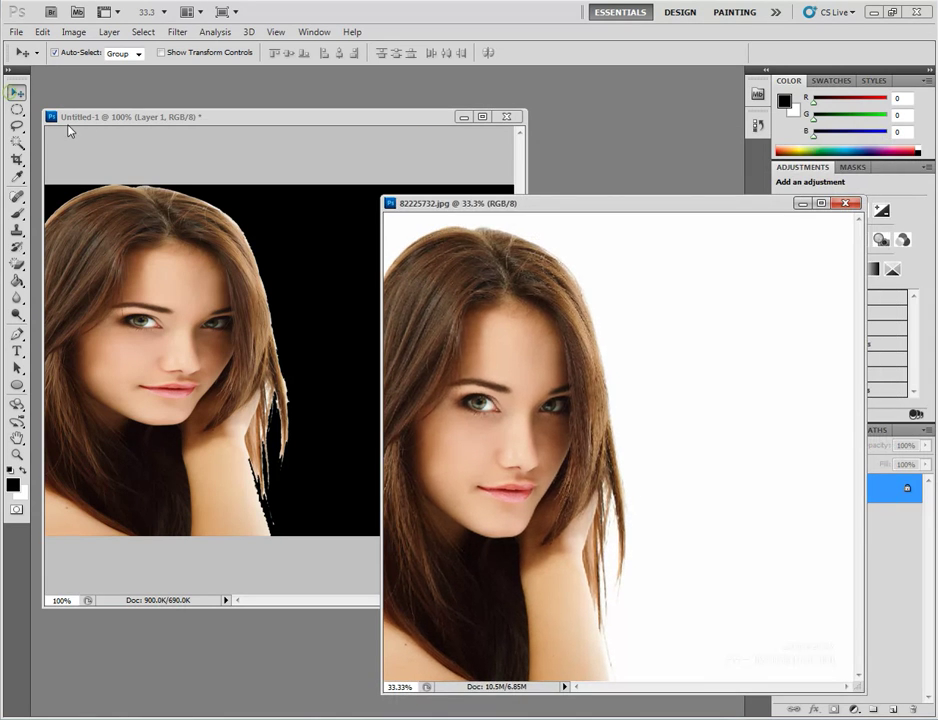
Step: Copy the original photo into the black document and free-transform it to about 16% width and 25% height, beside the cut-out portrait
{"action": "left_click_drag", "start_coordinate": [564, 432], "coordinate": [358, 438]}
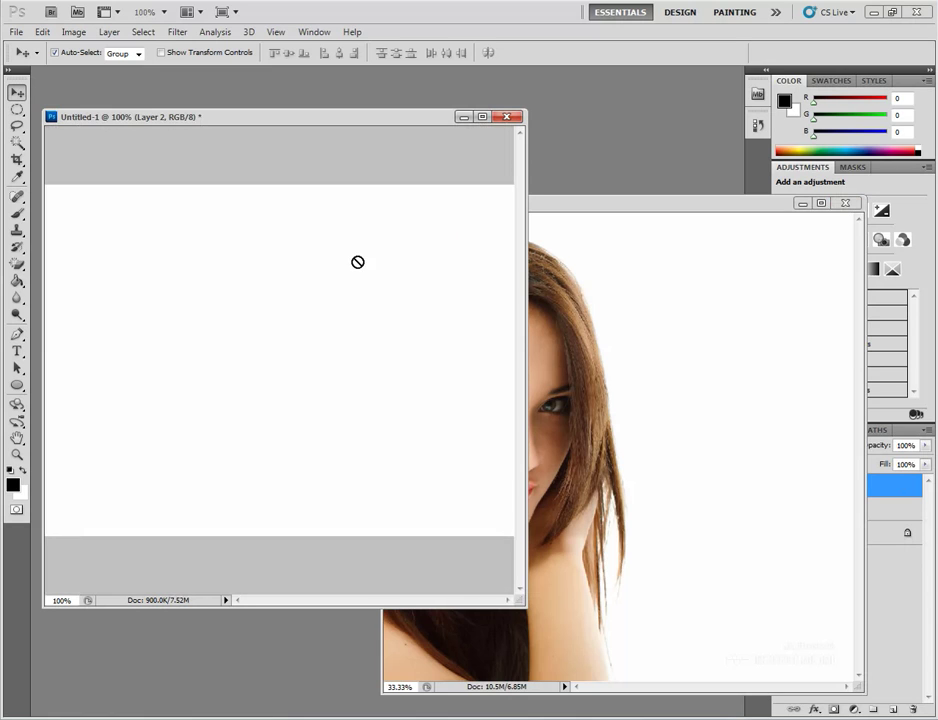
{"action": "key", "text": "ctrl+t"}
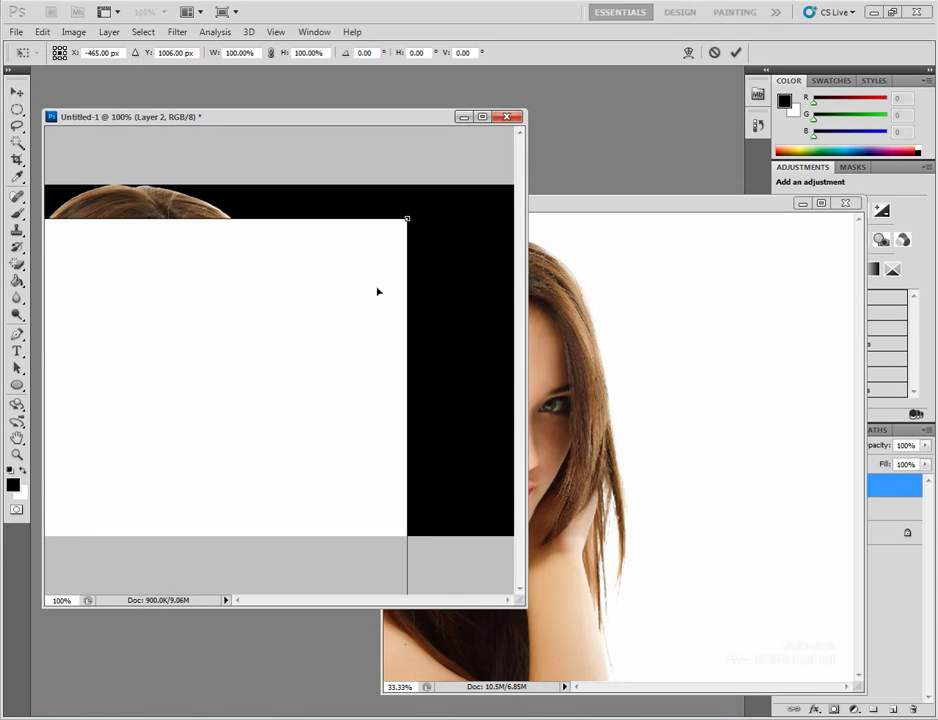
{"action": "left_click_drag", "start_coordinate": [405, 218], "coordinate": [423, 303]}
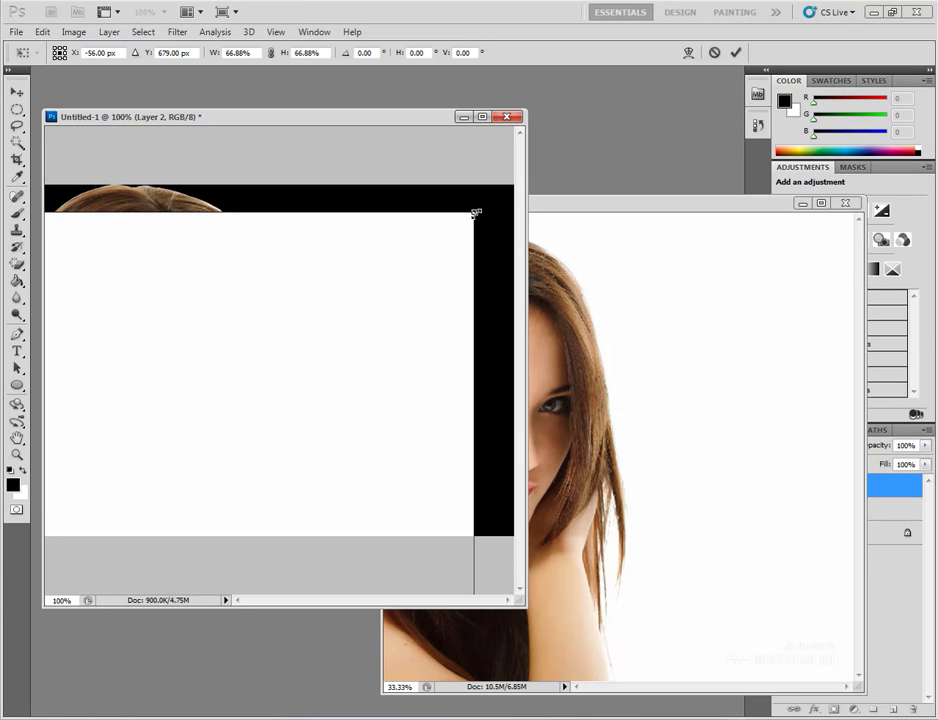
{"action": "left_click_drag", "start_coordinate": [476, 213], "coordinate": [145, 560]}
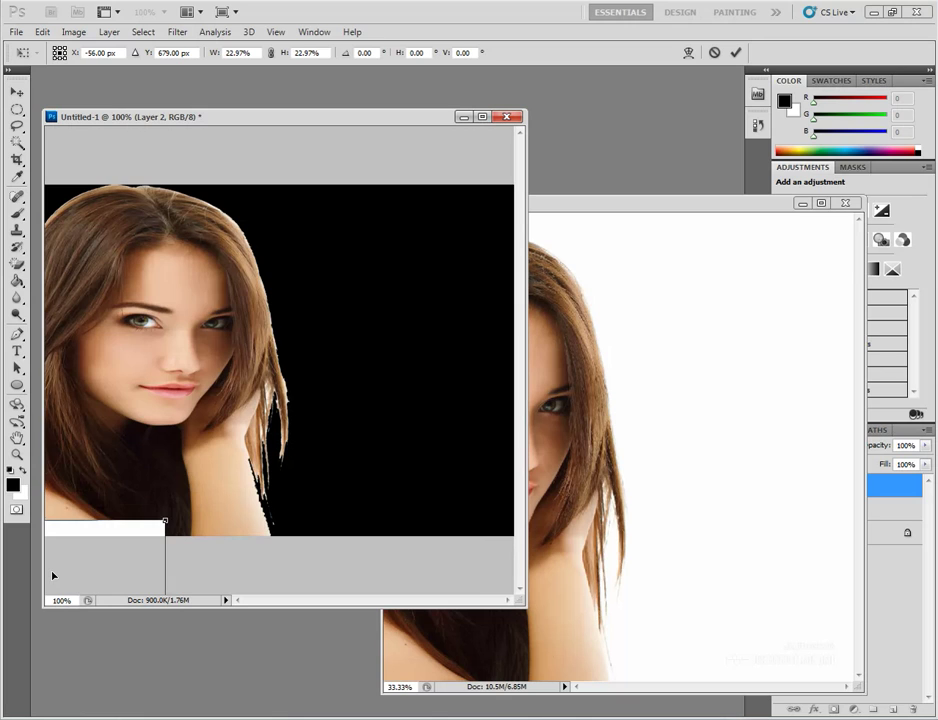
{"action": "left_click_drag", "start_coordinate": [53, 575], "coordinate": [408, 253]}
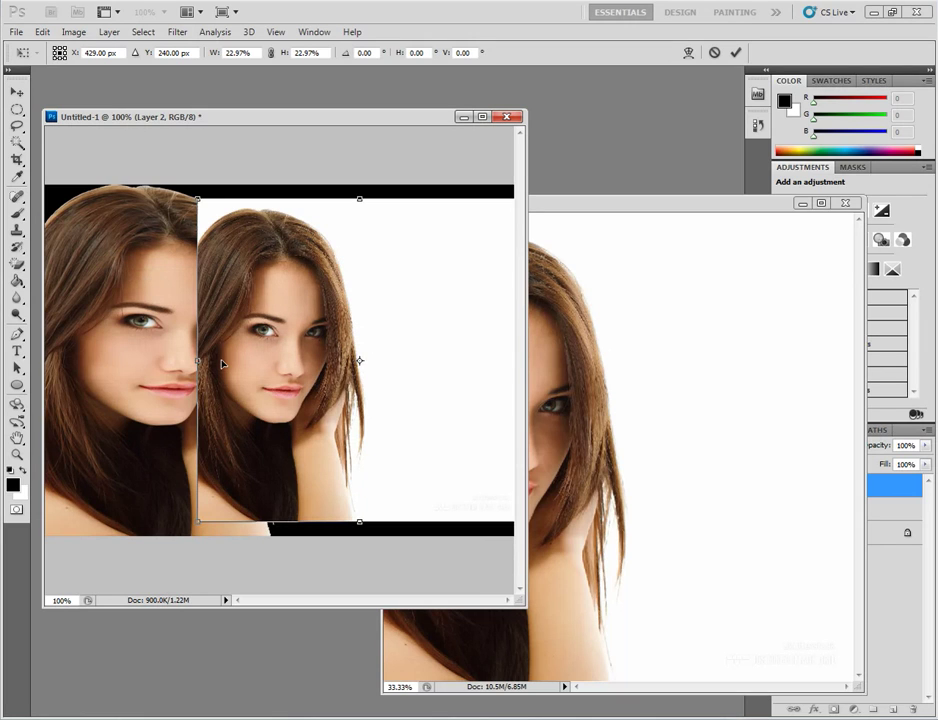
{"action": "left_click_drag", "start_coordinate": [194, 363], "coordinate": [405, 184]}
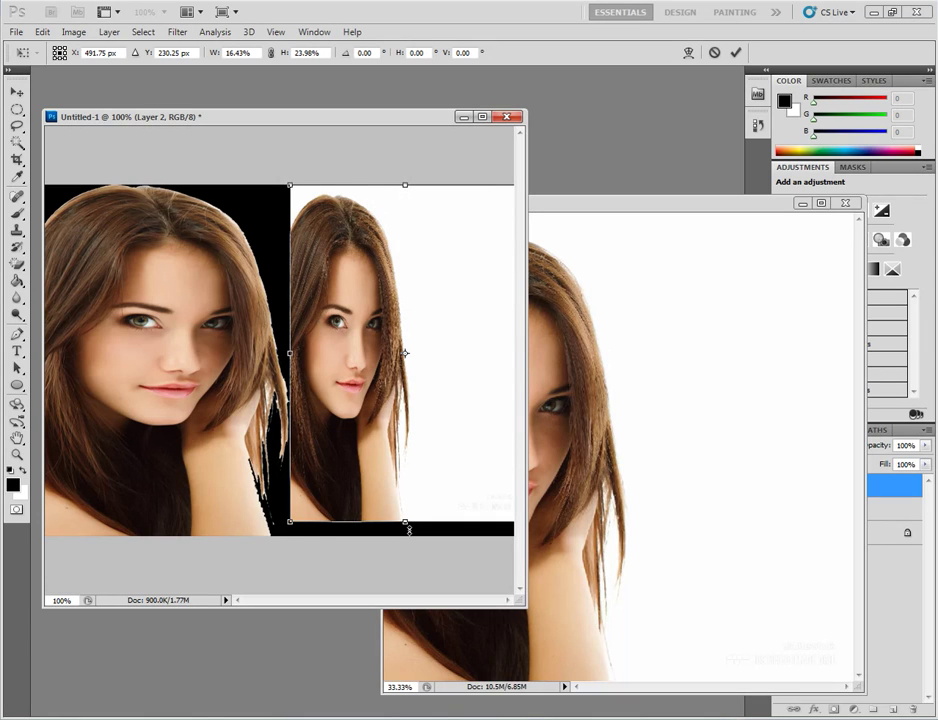
{"action": "left_click_drag", "start_coordinate": [408, 528], "coordinate": [408, 542]}
Step: Flip the new photo layer horizontally, widen it to about 17.6% towards the cut-out portrait, and apply the transformation
{"action": "left_click", "coordinate": [42, 32]}
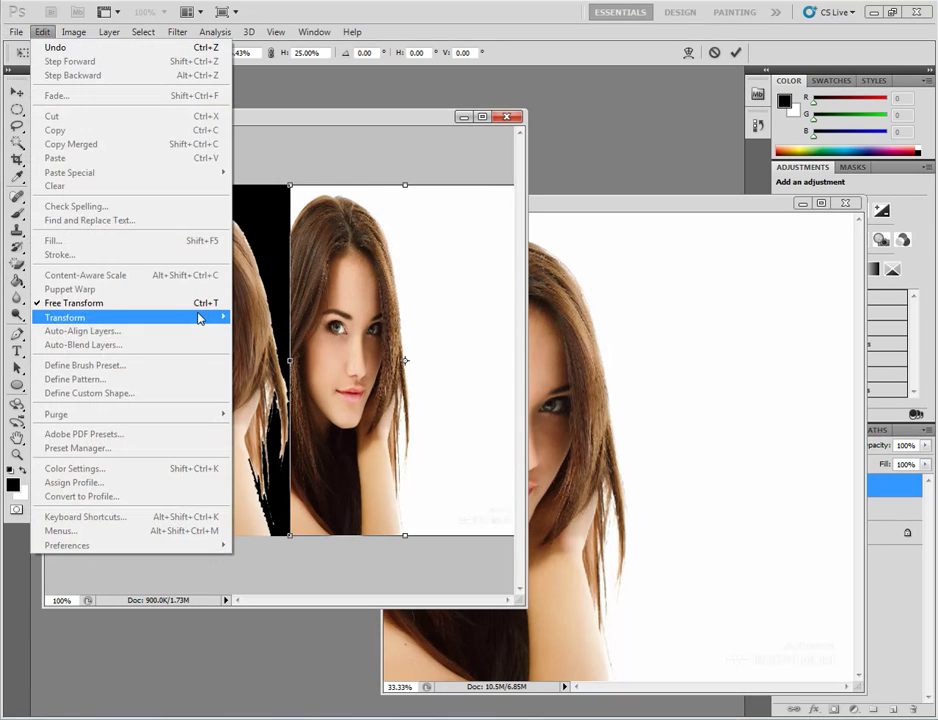
{"action": "mouse_move", "coordinate": [220, 318]}
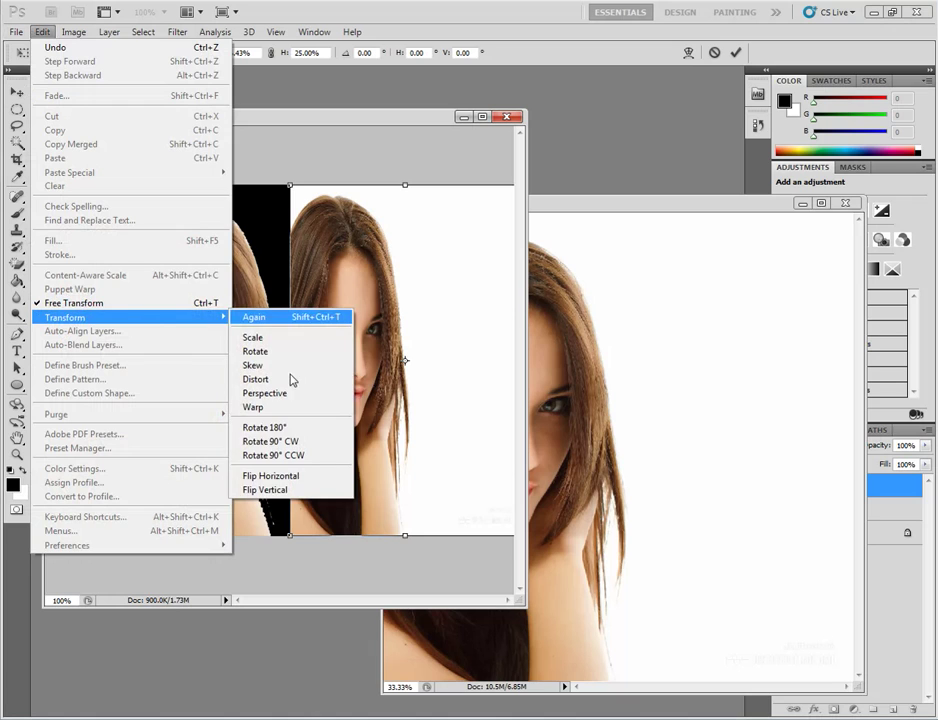
{"action": "left_click", "coordinate": [339, 475]}
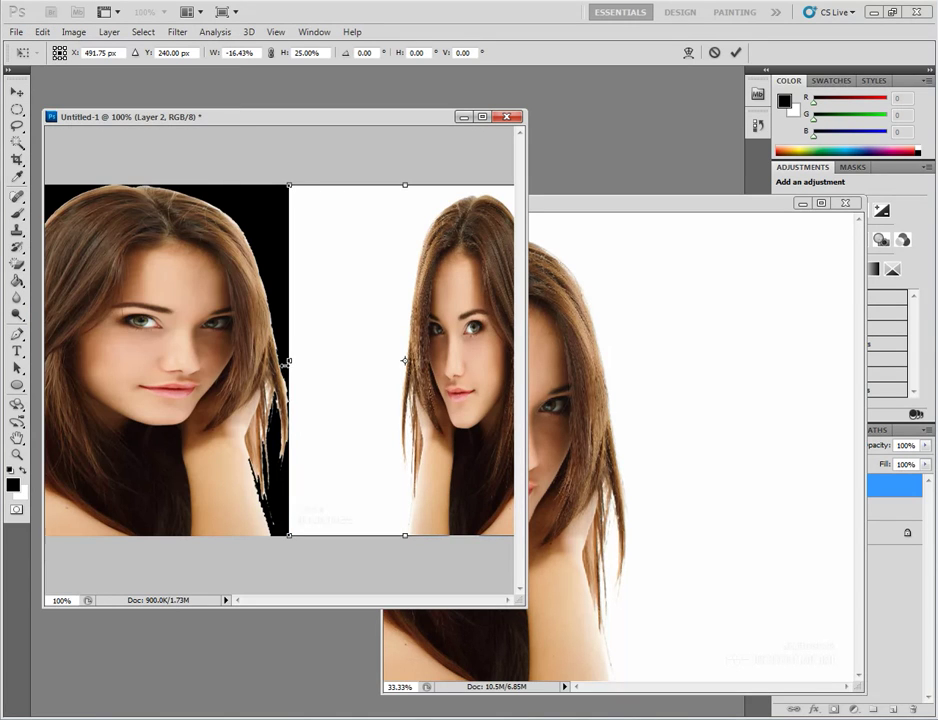
{"action": "left_click_drag", "start_coordinate": [289, 361], "coordinate": [271, 362]}
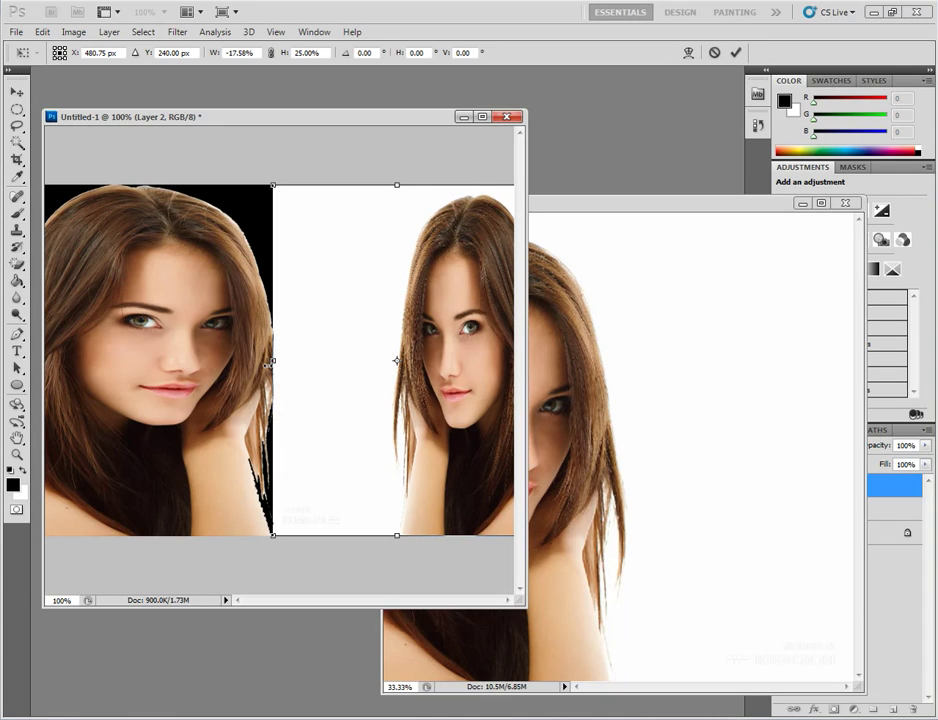
{"action": "key", "text": "Return"}
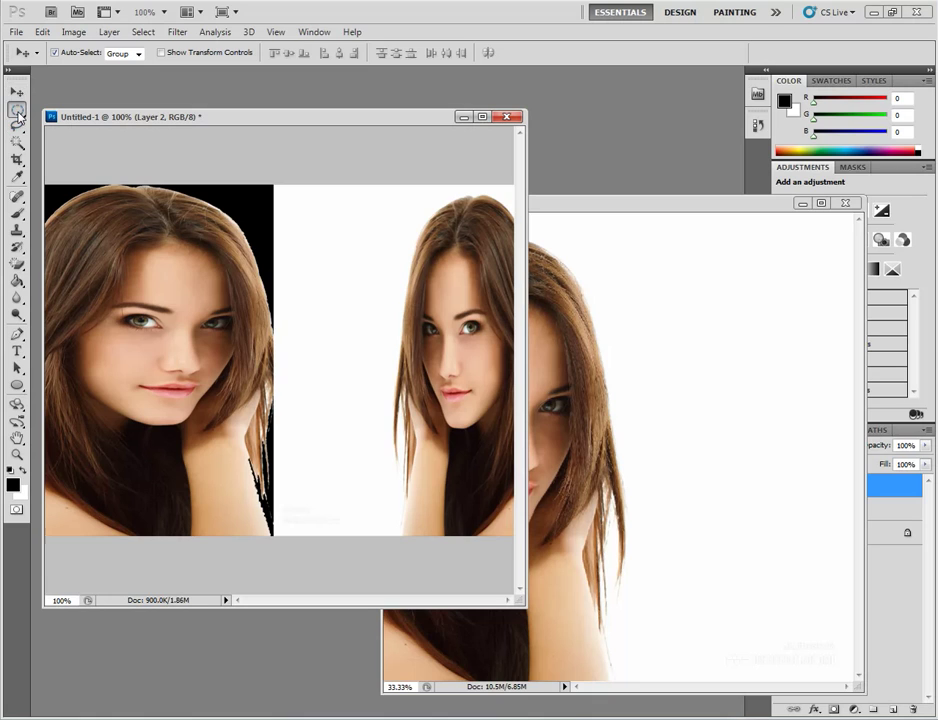
Step: Delete the blank white strip beside the flipped portrait using a rectangular marquee selection, then deselect
{"action": "left_click", "coordinate": [17, 110]}
{"action": "left_click_drag", "start_coordinate": [260, 171], "coordinate": [387, 540]}
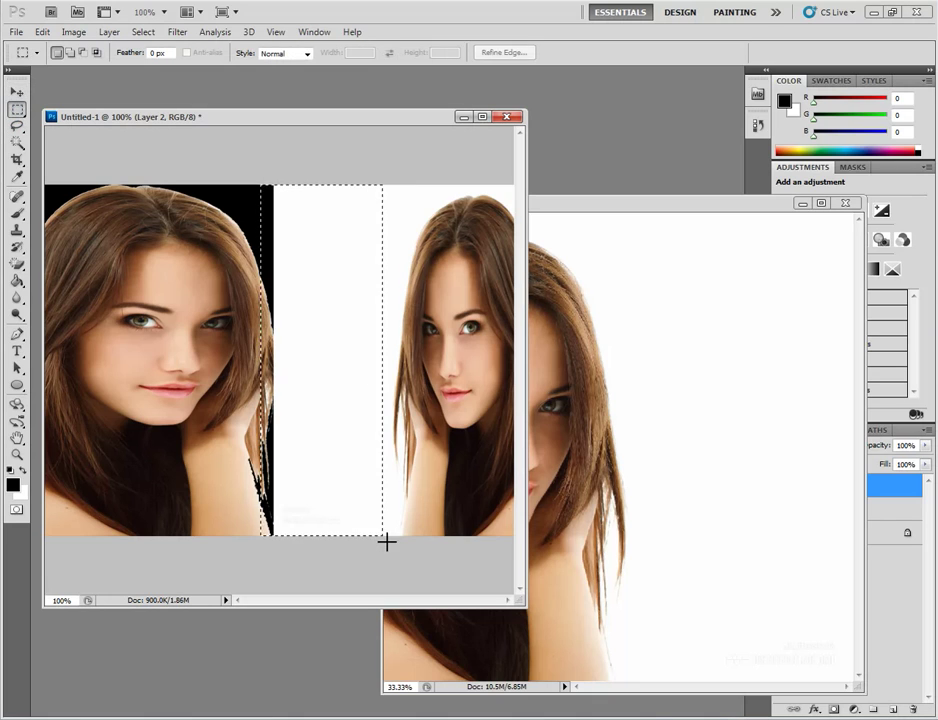
{"action": "key", "text": "alt+BackSpace"}
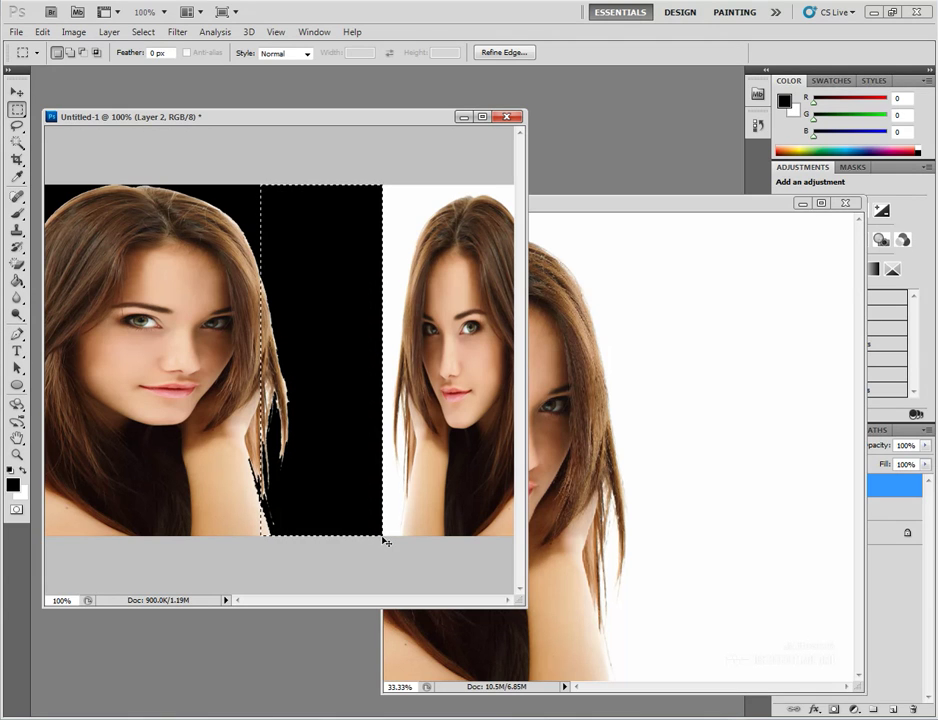
{"action": "key", "text": "ctrl+d"}
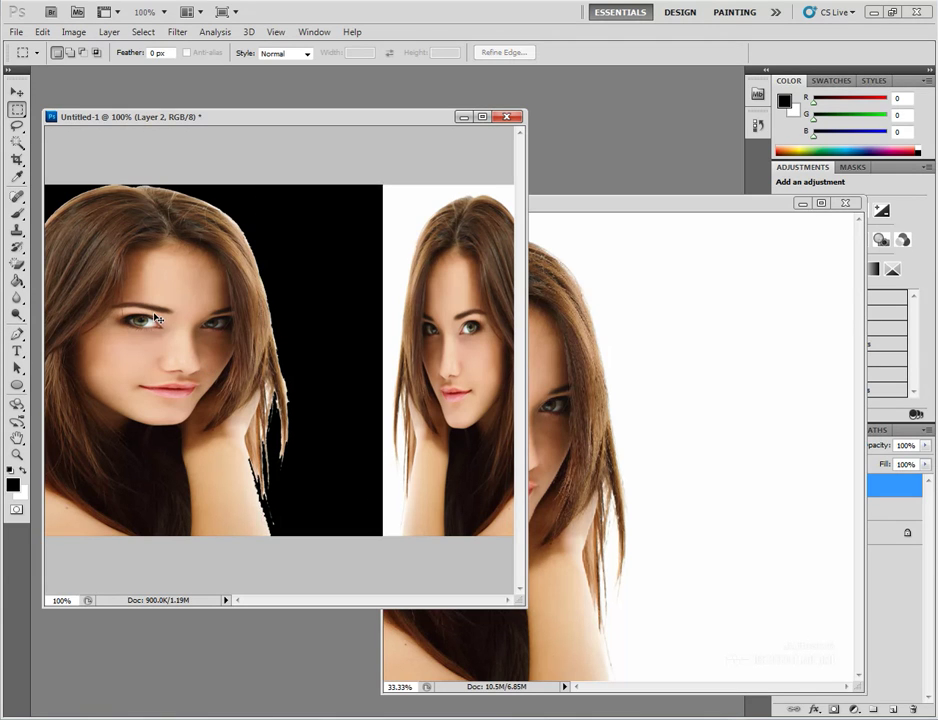
Step: Free-transform the flipped portrait layer to about 173% width, extending it to the cut-out portrait's hair
{"action": "key", "text": "ctrl+t"}
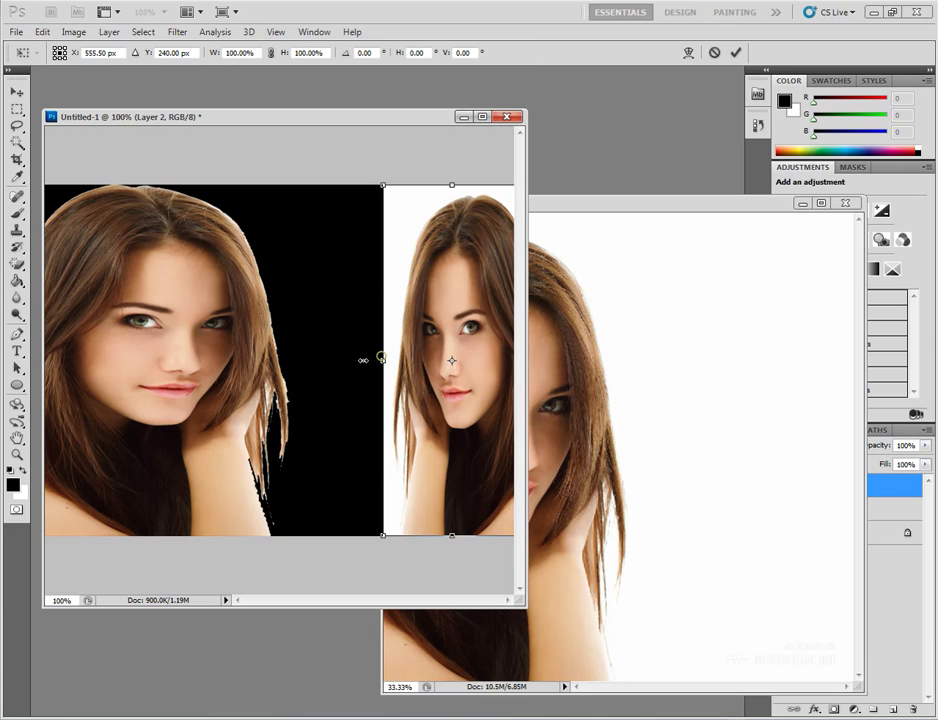
{"action": "left_click_drag", "start_coordinate": [363, 360], "coordinate": [279, 366]}
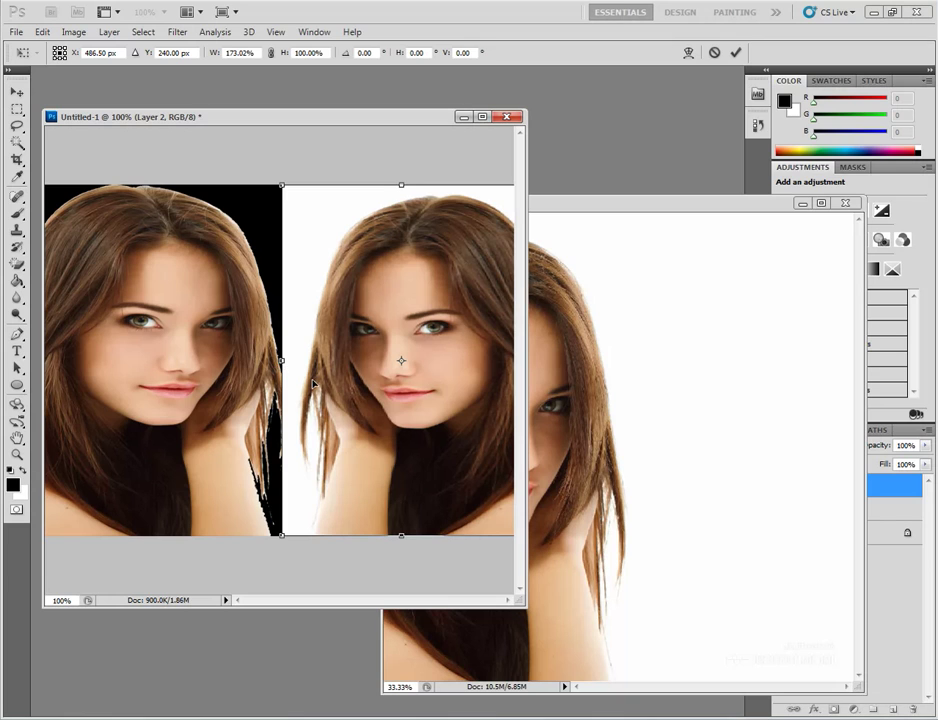
{"action": "key", "text": "Return"}
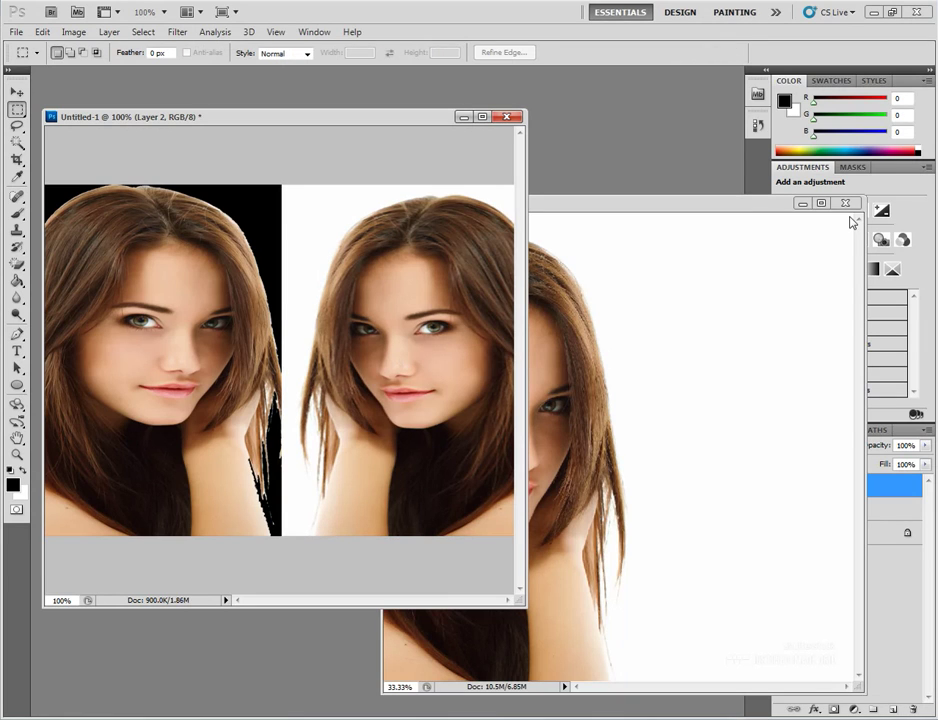
Step: Close the source photo 82225732.jpg and lower Layer 2's fill to 57%
{"action": "left_click", "coordinate": [770, 212]}
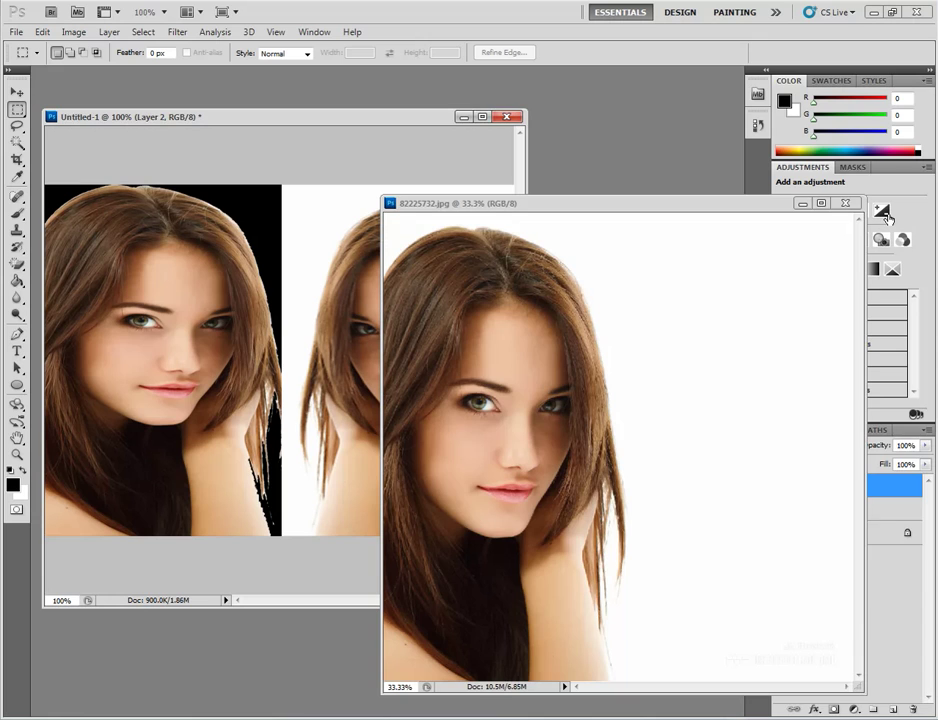
{"action": "left_click", "coordinate": [845, 203]}
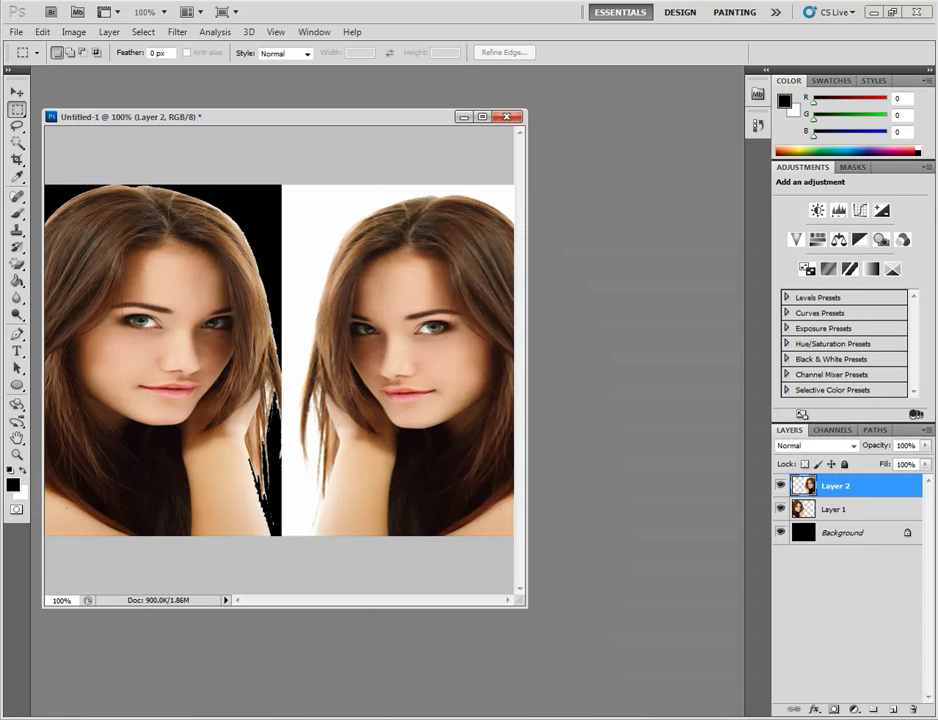
{"action": "left_click", "coordinate": [925, 464]}
{"action": "mouse_move", "coordinate": [906, 479]}
{"action": "left_mouse_down"}
{"action": "mouse_move", "coordinate": [863, 486]}
{"action": "mouse_move", "coordinate": [894, 485]}
{"action": "left_mouse_up"}
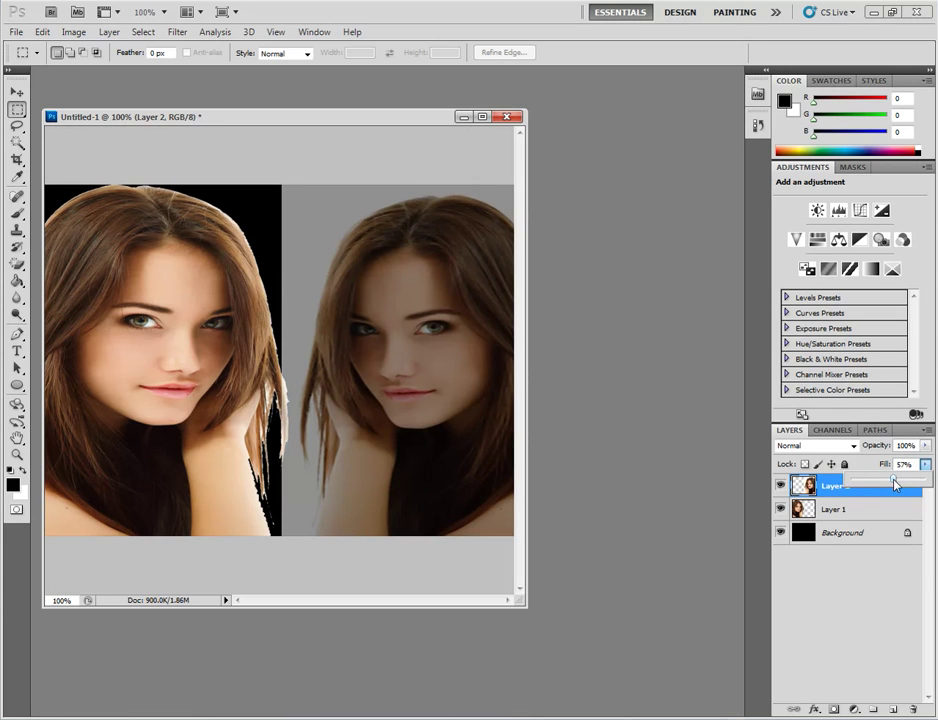
Step: Maximize the composite document and view it enlarged in full screen mode
{"action": "left_click", "coordinate": [477, 121]}
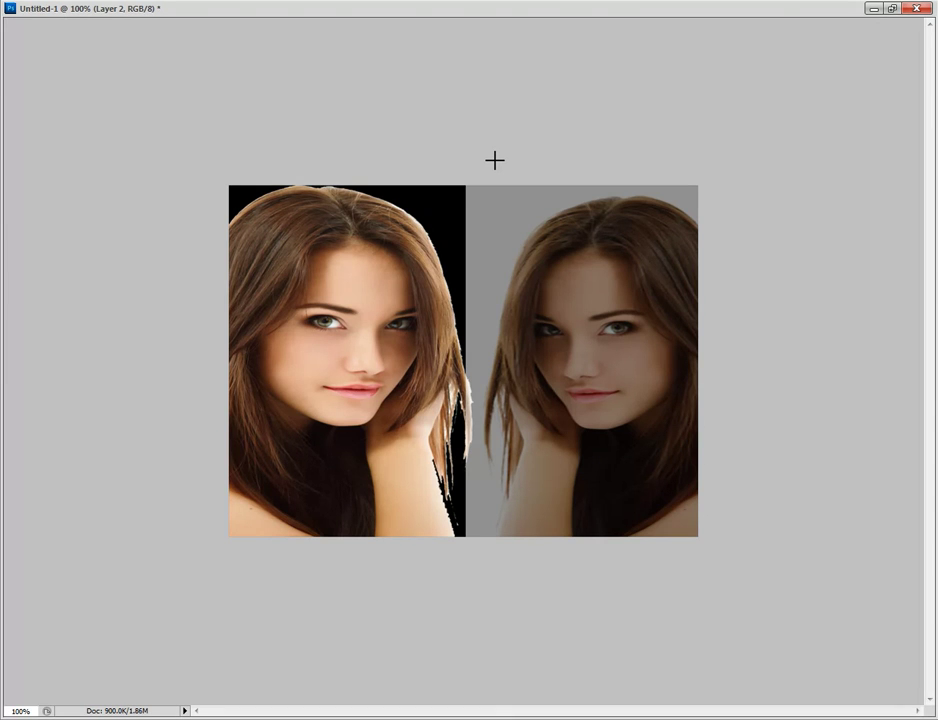
{"action": "key", "text": "f"}
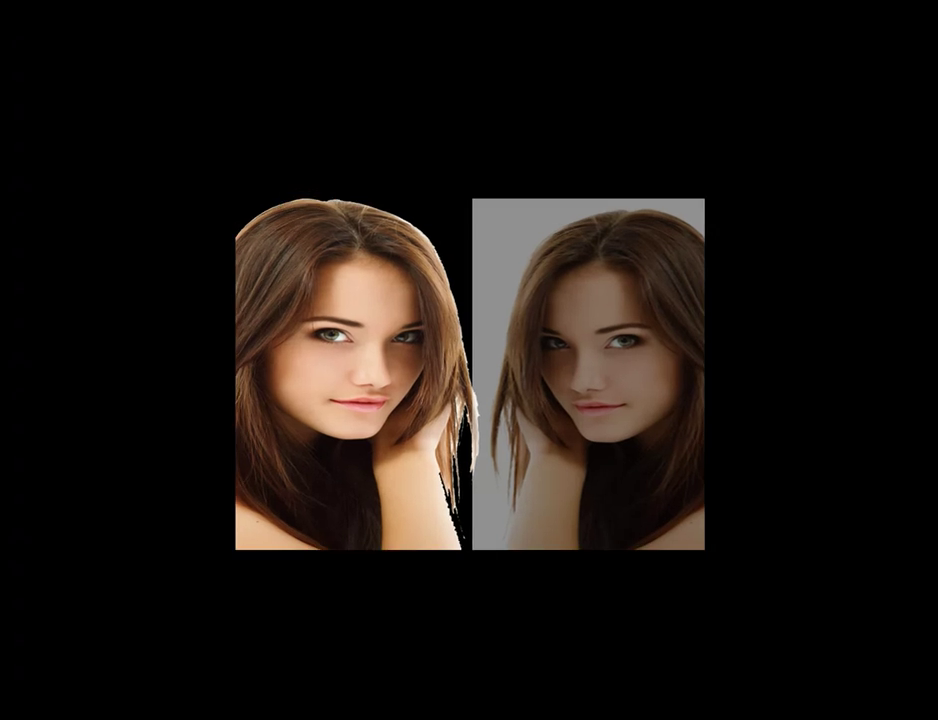
{"action": "key", "text": "ctrl+plus"}
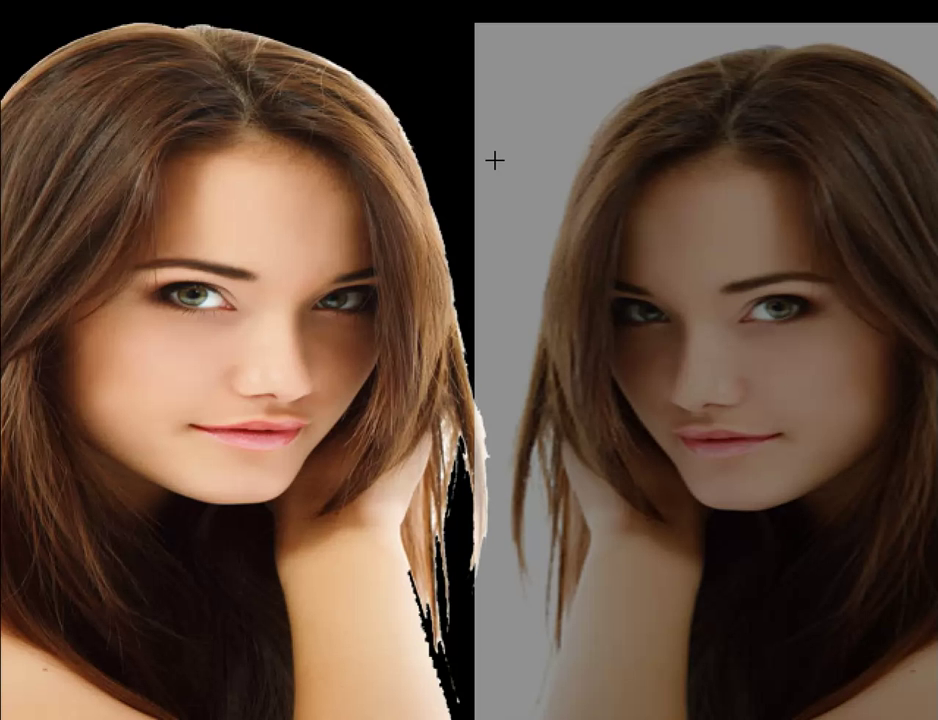